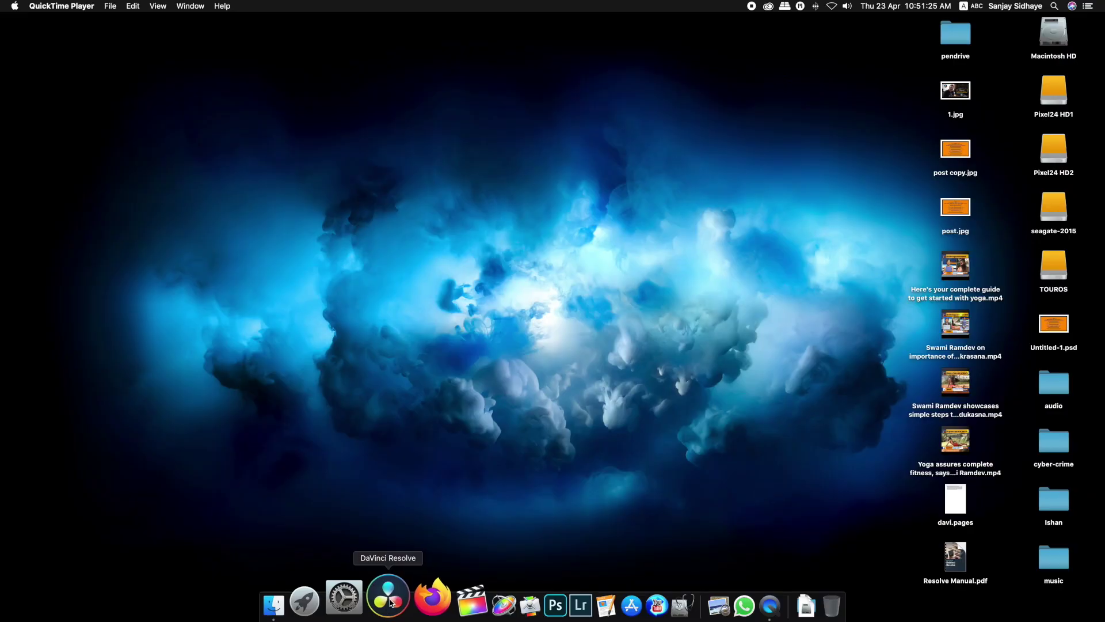
- Launch DaVinci Resolve and show the epic-footage project's Media page with its Master bin clips
{"action": "left_click", "coordinate": [389, 601]}
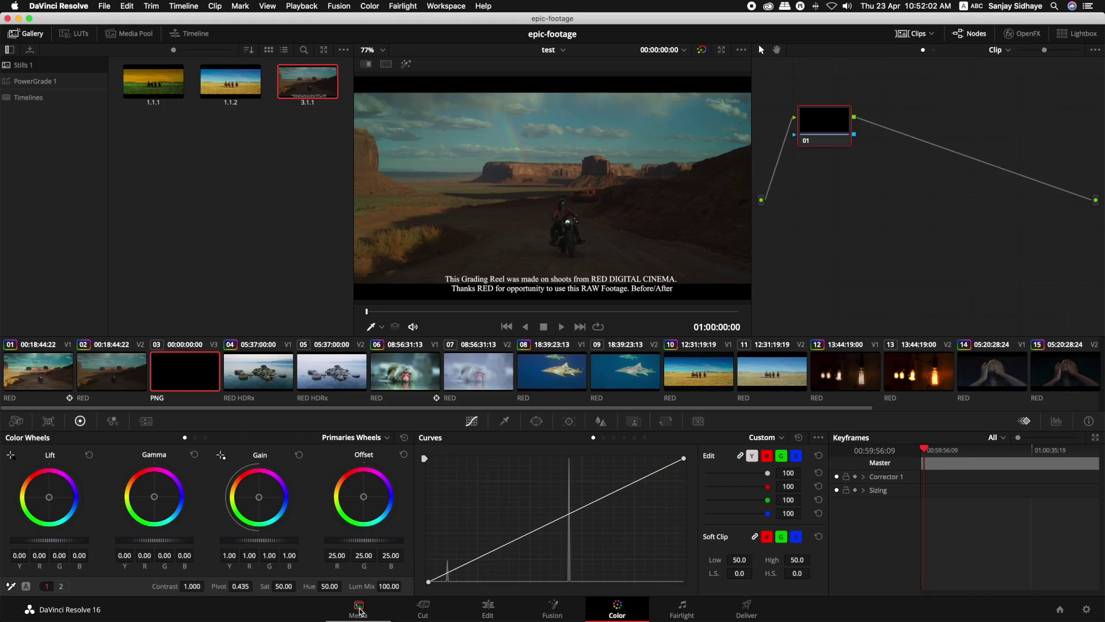
{"action": "left_click", "coordinate": [359, 609]}
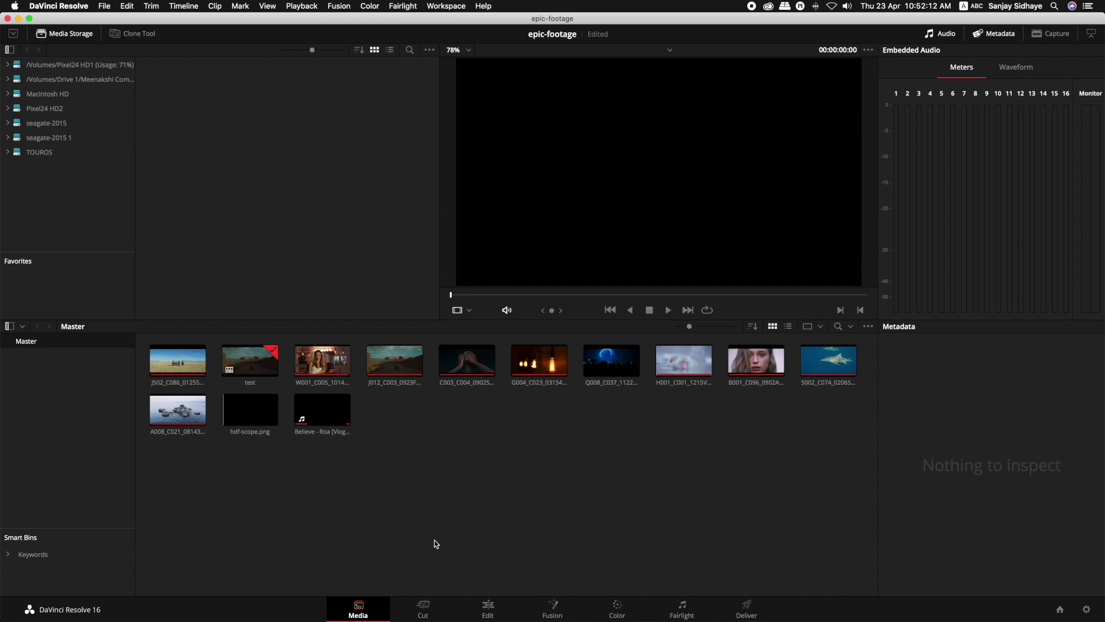
- On the Edit page, park the playhead on the monkey shot at 01:00:15:21 and zoom the timeline out
{"action": "left_click", "coordinate": [425, 612]}
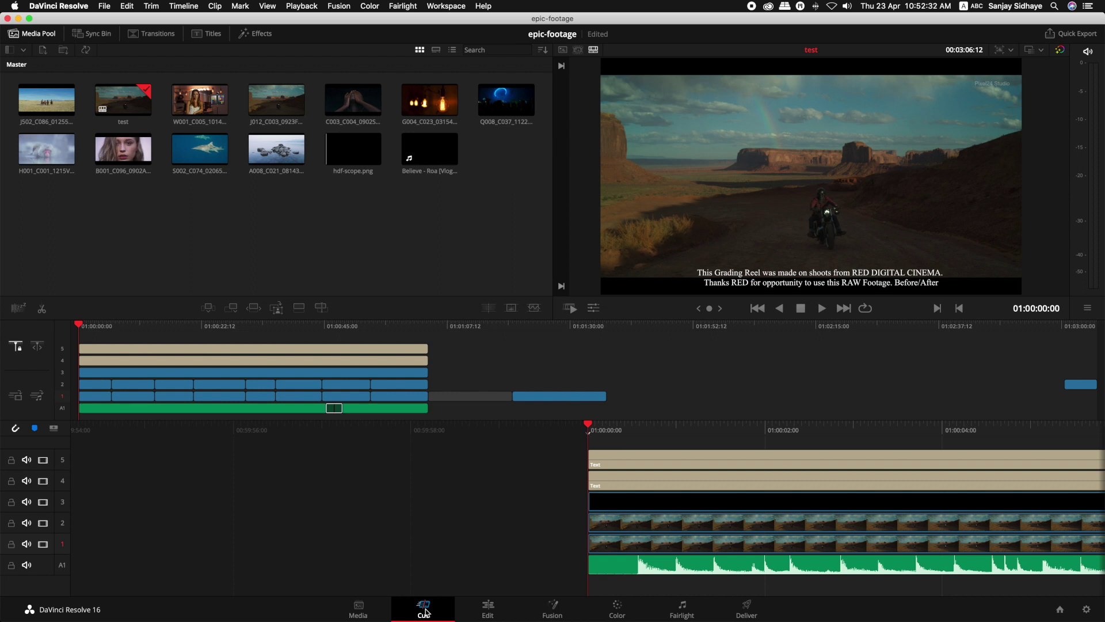
{"action": "left_click", "coordinate": [488, 610]}
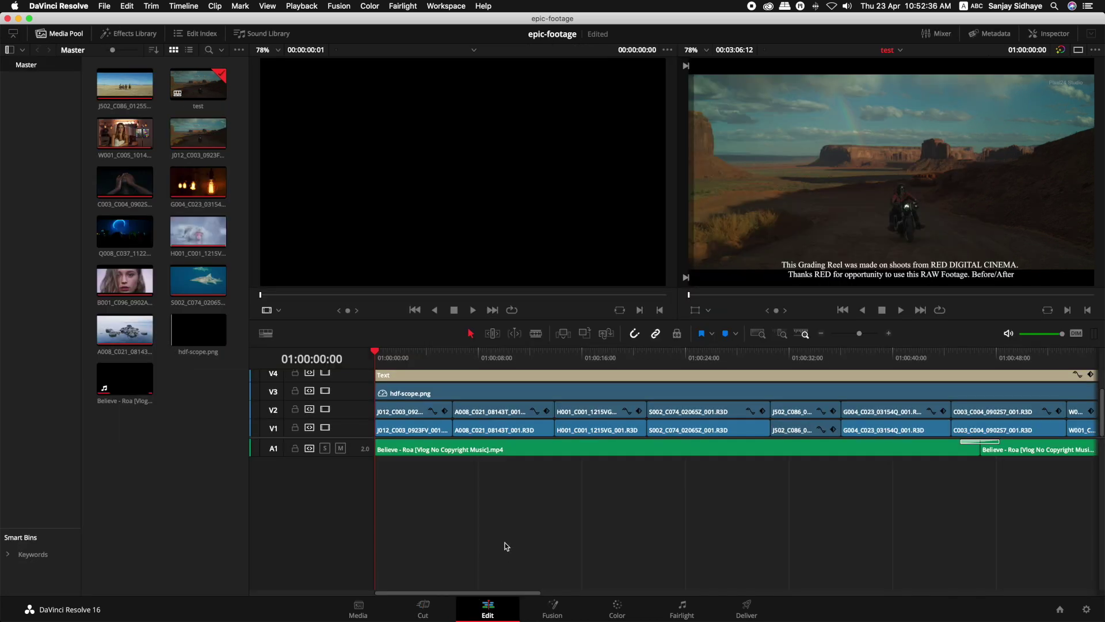
{"action": "left_click", "coordinate": [406, 358]}
{"action": "left_click", "coordinate": [580, 358]}
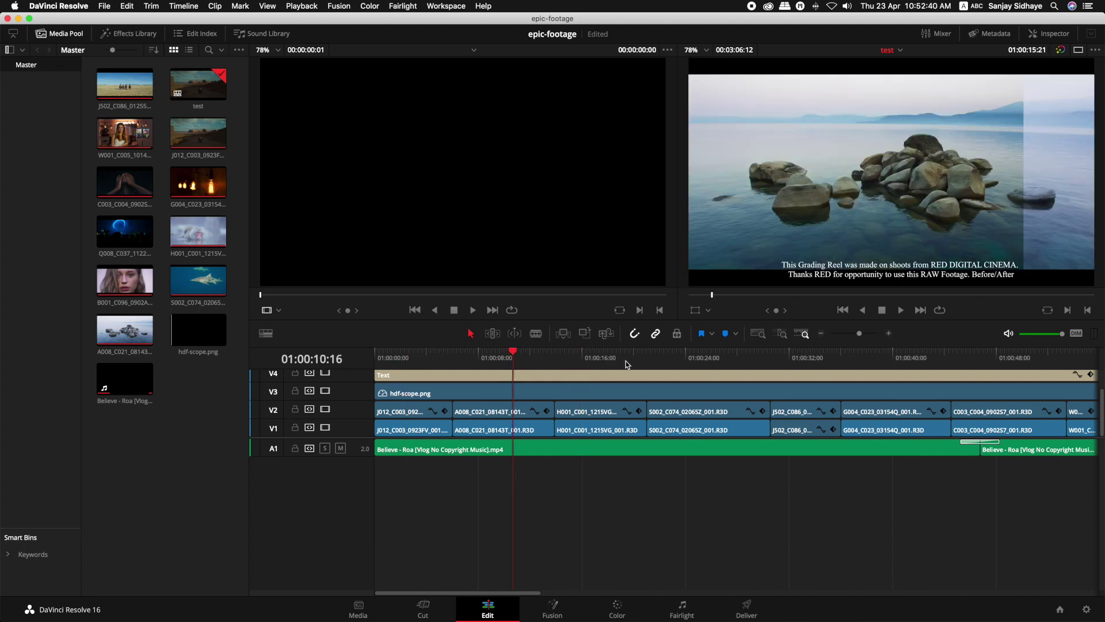
{"action": "scroll", "coordinate": [354, 447], "scroll_direction": "up", "scroll_amount": 3}
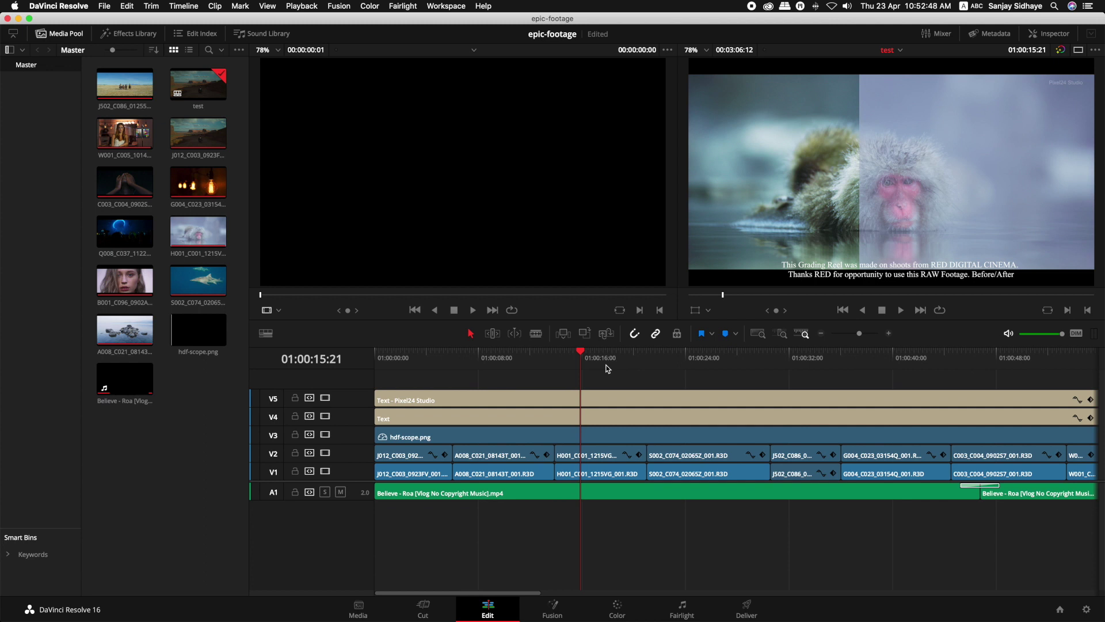
{"action": "key", "text": "ctrl+minus"}
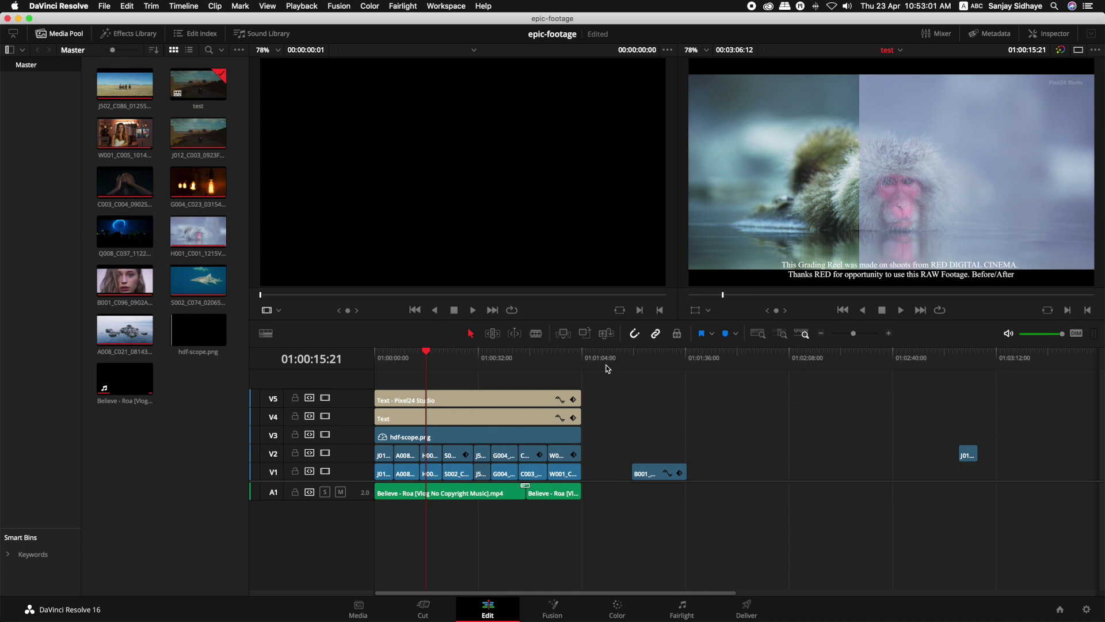
- Visit the Fusion, Color, Fairlight and Deliver pages, then return to the Color page
{"action": "left_click", "coordinate": [552, 609]}
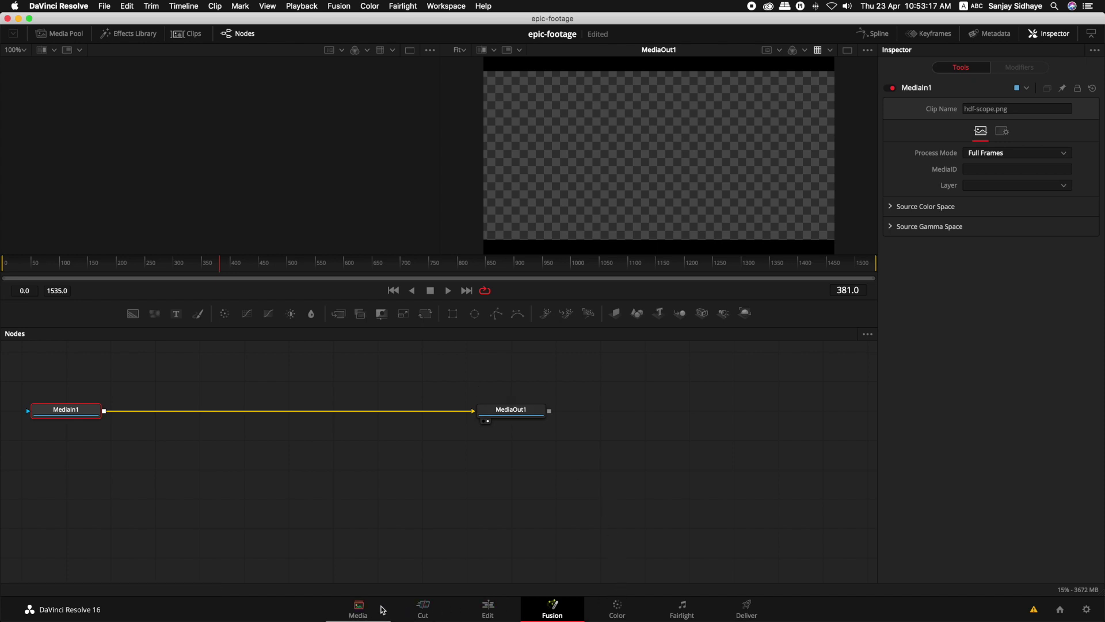
{"action": "left_click", "coordinate": [617, 609]}
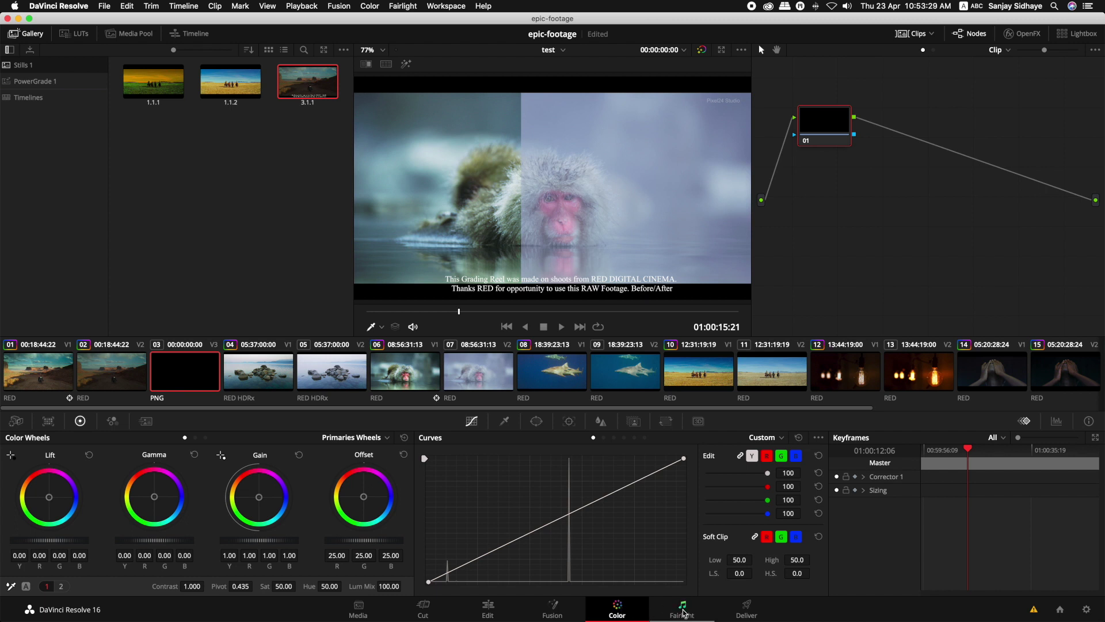
{"action": "left_click", "coordinate": [680, 611]}
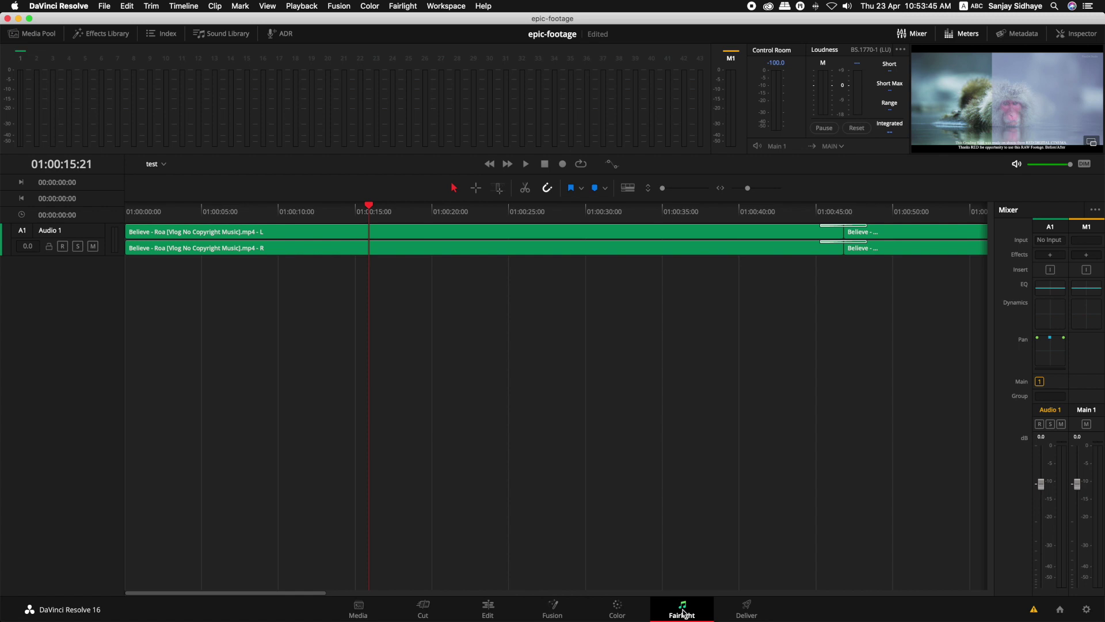
{"action": "left_click", "coordinate": [747, 610]}
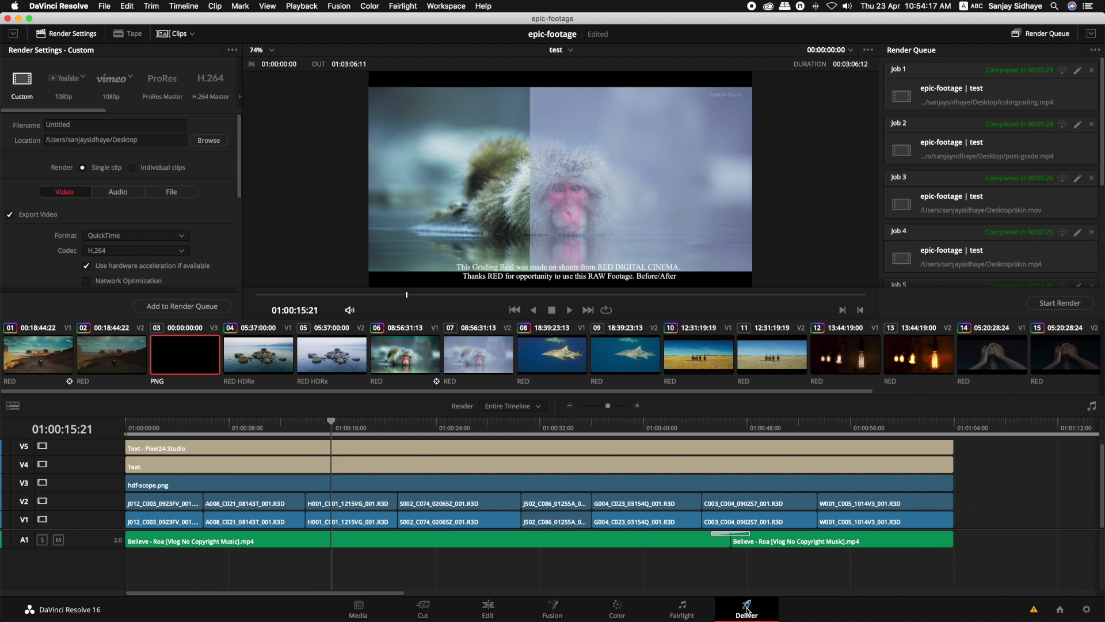
{"action": "left_click", "coordinate": [617, 609]}
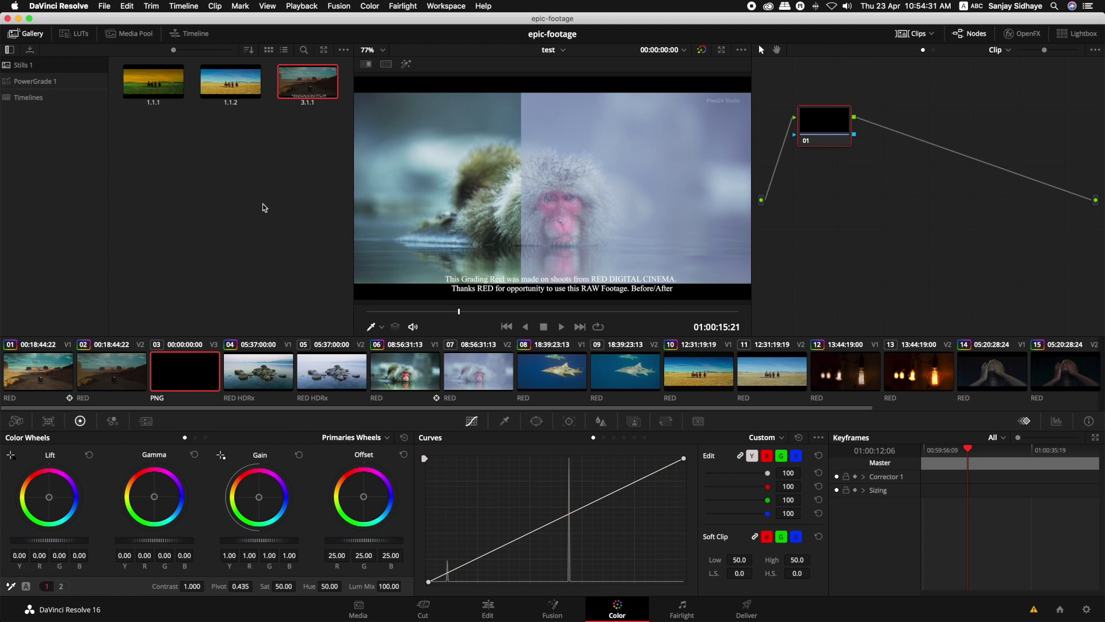
- Hide the stills gallery and add gradient-image.jpg to the Master bin from the Media page
{"action": "left_click", "coordinate": [26, 33]}
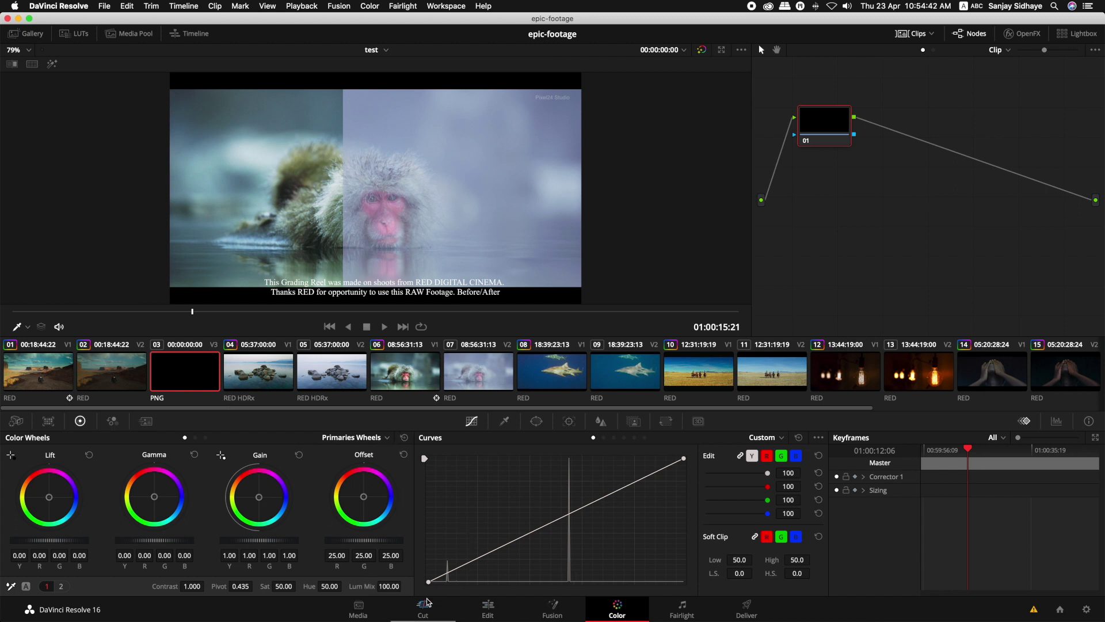
{"action": "left_click", "coordinate": [358, 609]}
{"action": "left_click", "coordinate": [183, 85]}
{"action": "right_click", "coordinate": [186, 88]}
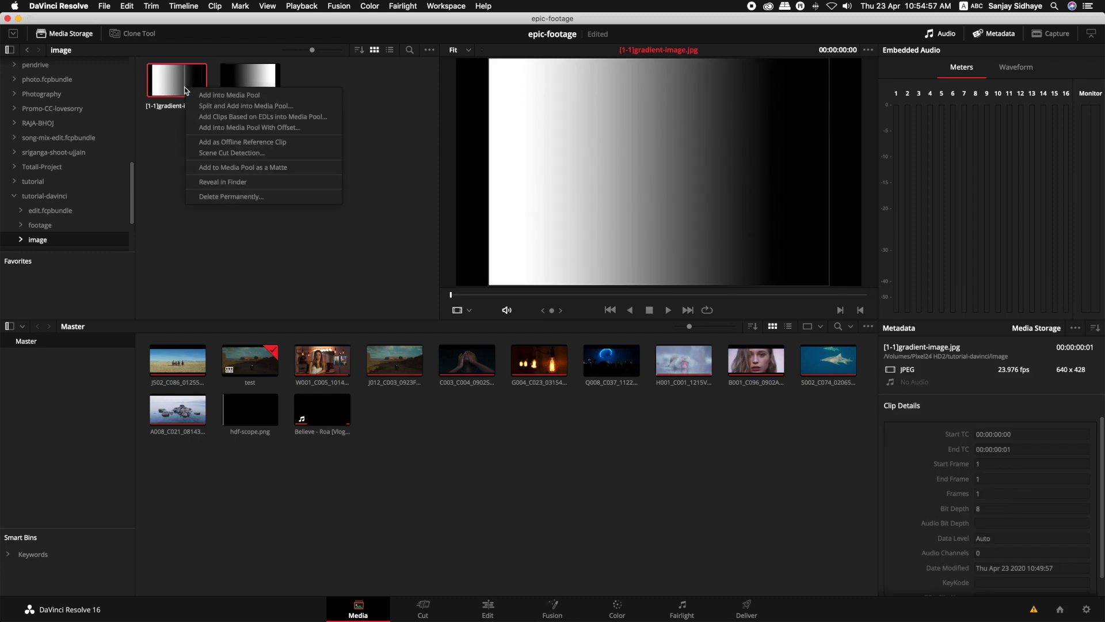
{"action": "left_click", "coordinate": [212, 95]}
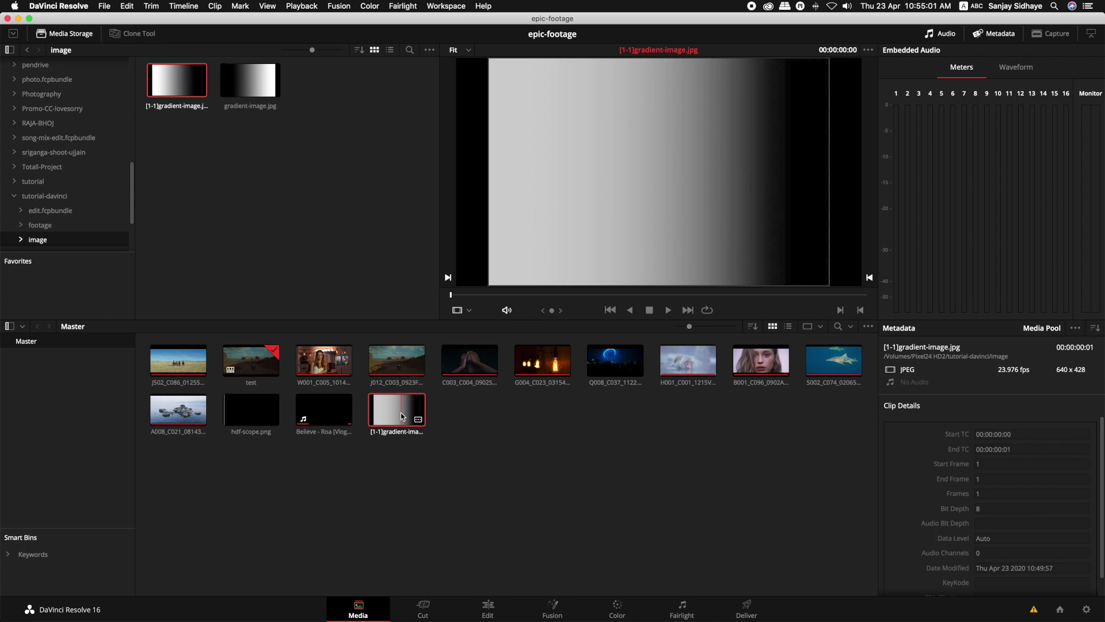
- Place the gradient clip on the Edit timeline around 01:01:49 and save the project
{"action": "left_click", "coordinate": [487, 607]}
{"action": "mouse_move", "coordinate": [224, 388]}
{"action": "left_mouse_down"}
{"action": "mouse_move", "coordinate": [736, 453]}
{"action": "mouse_move", "coordinate": [741, 472]}
{"action": "left_mouse_up"}
{"action": "left_click", "coordinate": [745, 385]}
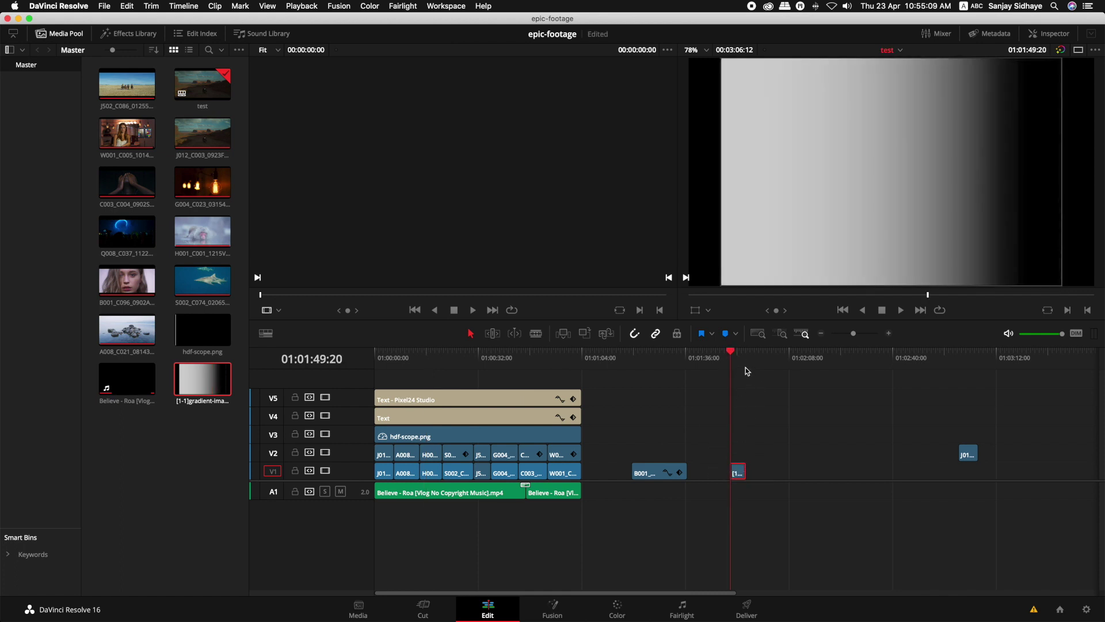
{"action": "key", "text": "super+s"}
- On the Color page, lower node 01 and float a four-up Scopes window at the lower right
{"action": "left_click", "coordinate": [617, 608]}
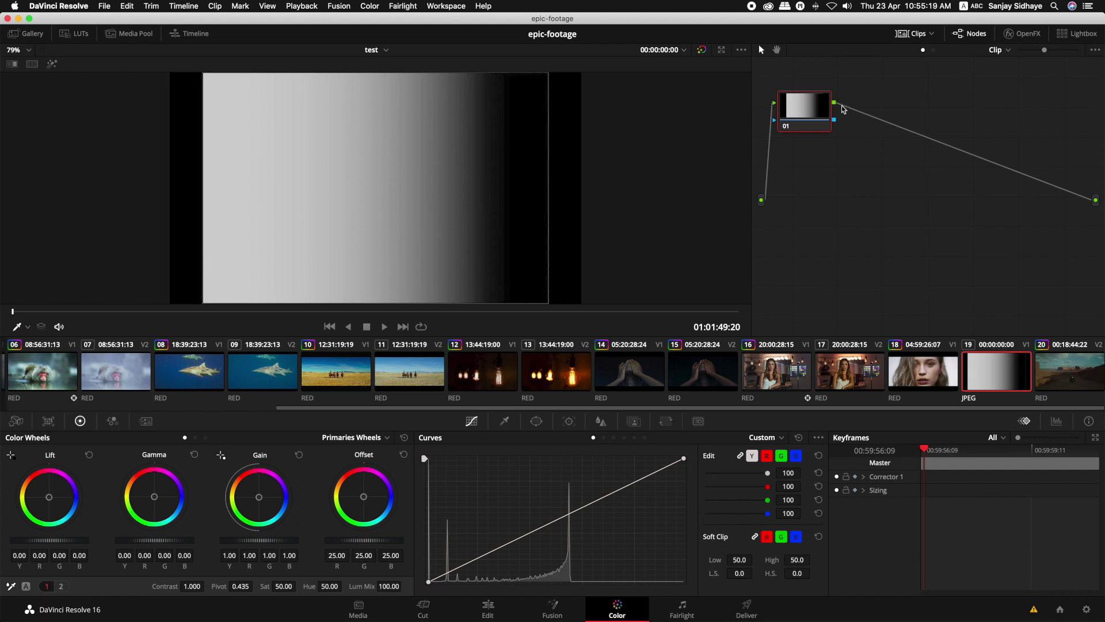
{"action": "left_click_drag", "start_coordinate": [809, 111], "coordinate": [823, 146]}
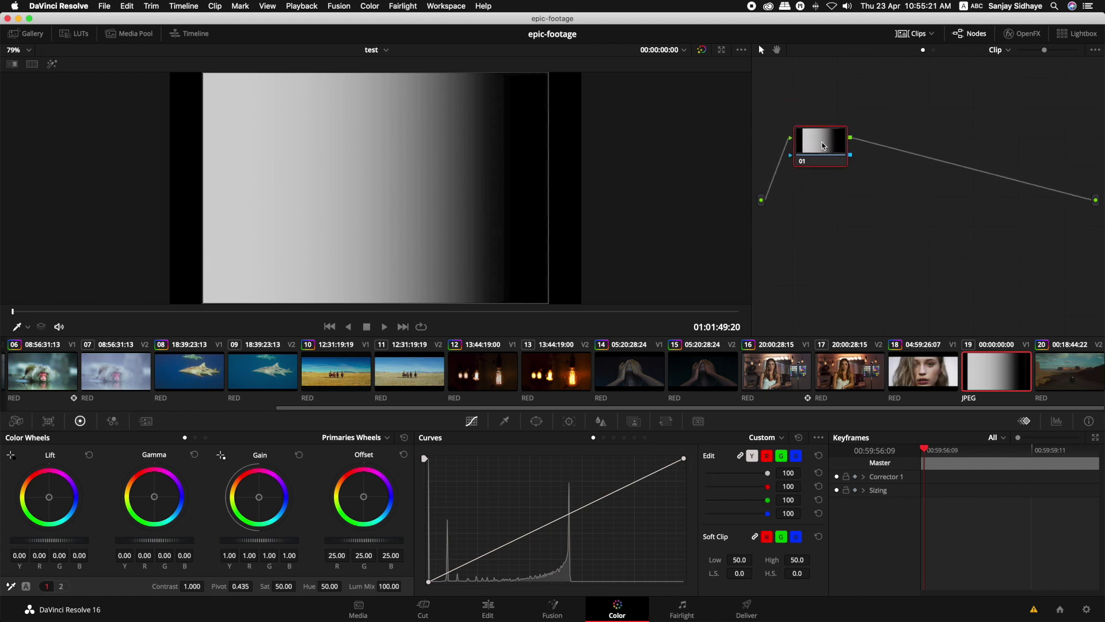
{"action": "left_click", "coordinate": [1058, 422]}
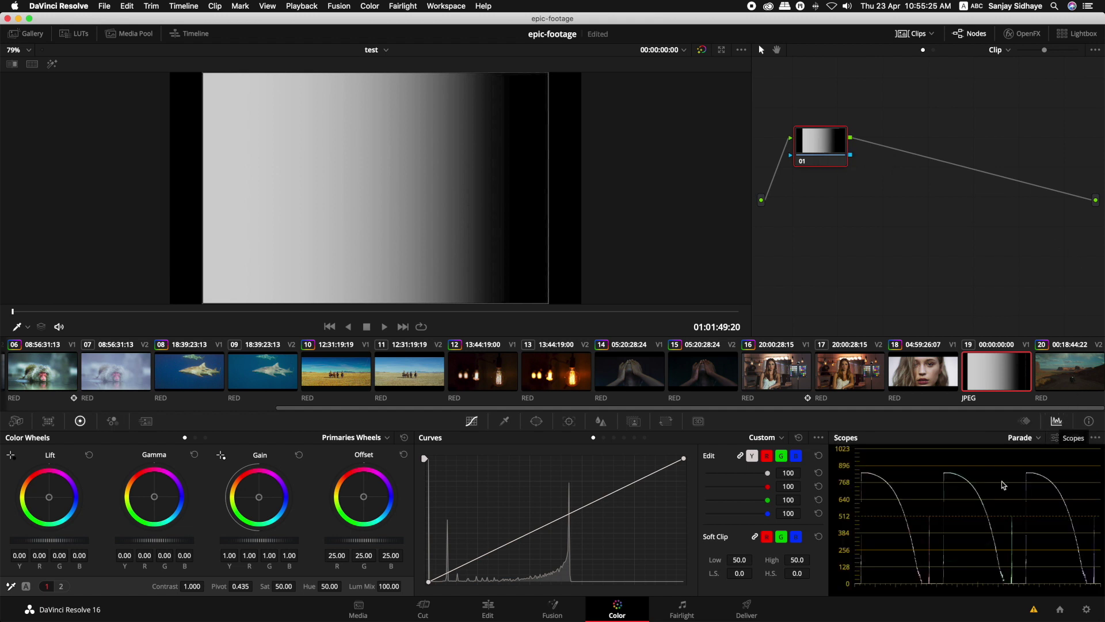
{"action": "left_click", "coordinate": [1035, 442]}
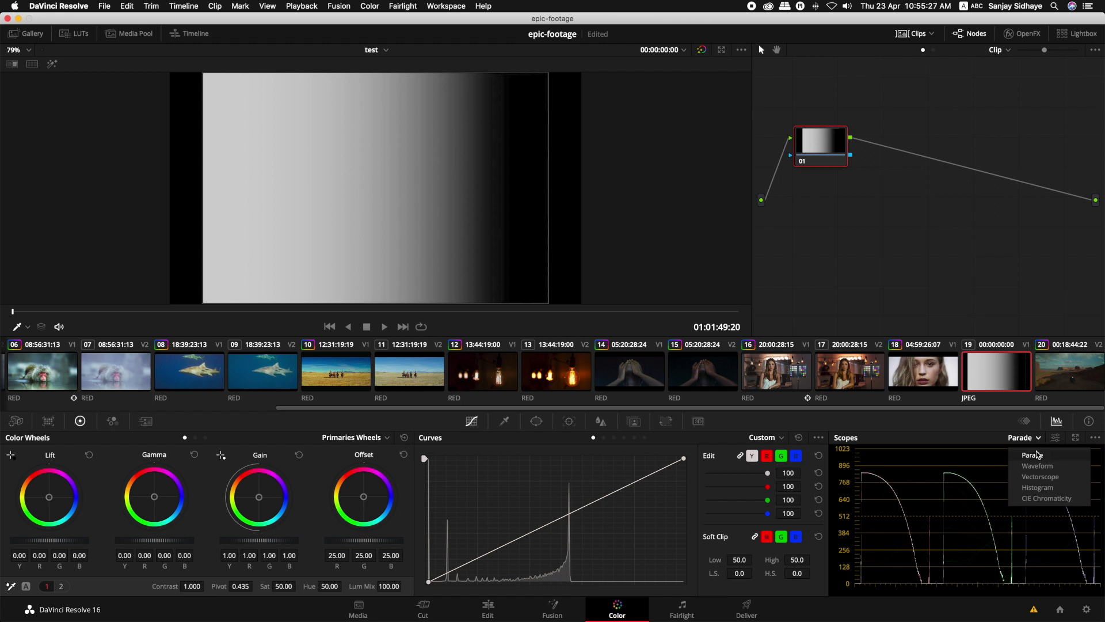
{"action": "left_click", "coordinate": [1076, 437]}
{"action": "left_click_drag", "start_coordinate": [517, 179], "coordinate": [787, 282]}
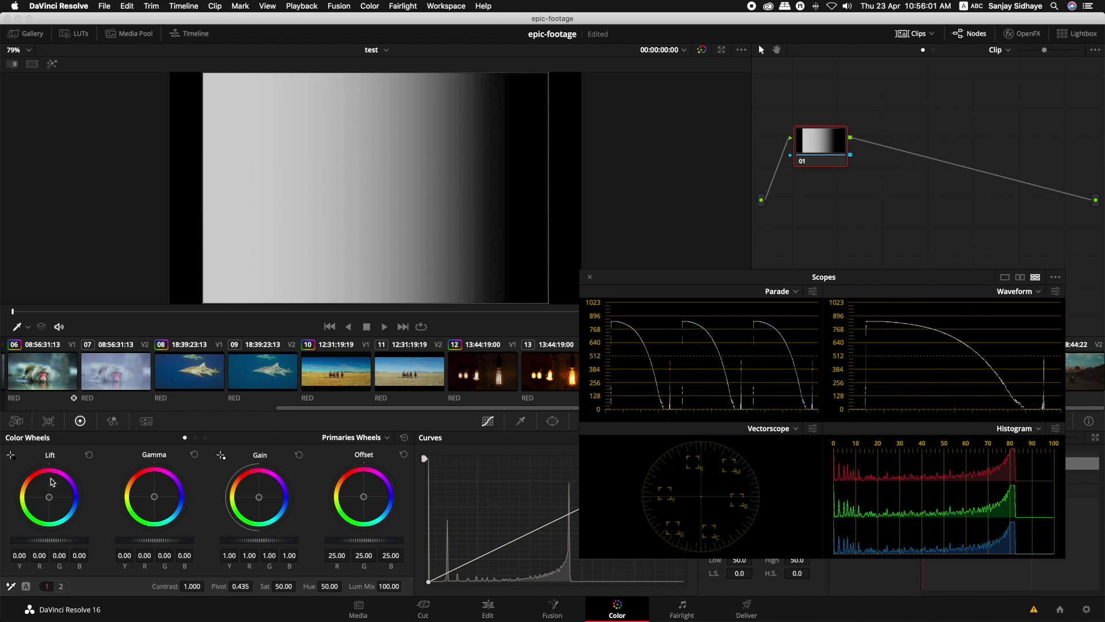
- Test Lift by darkening and brightening the shadows up to about 0.19, then return it to neutral
{"action": "mouse_move", "coordinate": [58, 543]}
{"action": "left_mouse_down"}
{"action": "mouse_move", "coordinate": [418, 311]}
{"action": "mouse_move", "coordinate": [26, 546]}
{"action": "mouse_move", "coordinate": [551, 310]}
{"action": "mouse_move", "coordinate": [689, 323]}
{"action": "mouse_move", "coordinate": [96, 541]}
{"action": "mouse_move", "coordinate": [179, 548]}
{"action": "mouse_move", "coordinate": [34, 545]}
{"action": "left_mouse_up"}
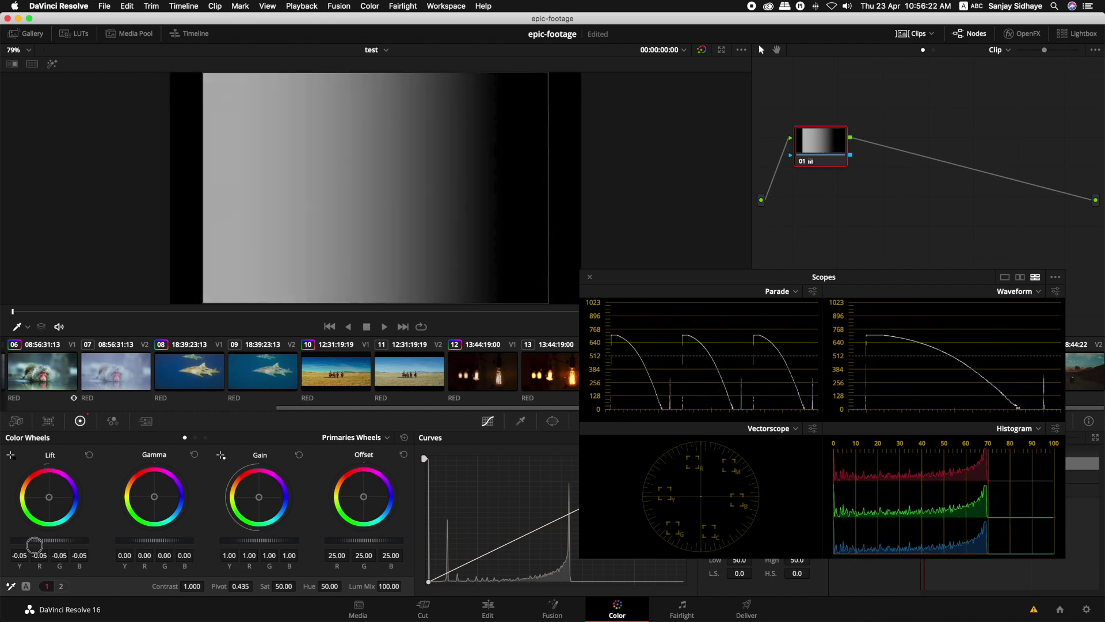
{"action": "left_click_drag", "start_coordinate": [35, 544], "coordinate": [228, 558]}
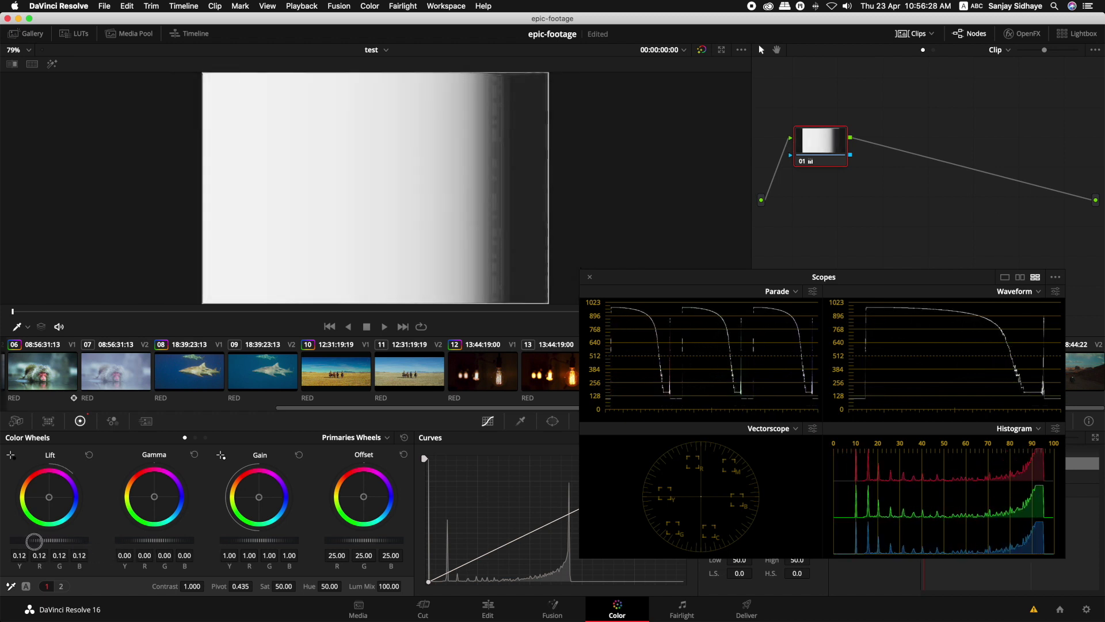
{"action": "left_click_drag", "start_coordinate": [34, 541], "coordinate": [67, 543]}
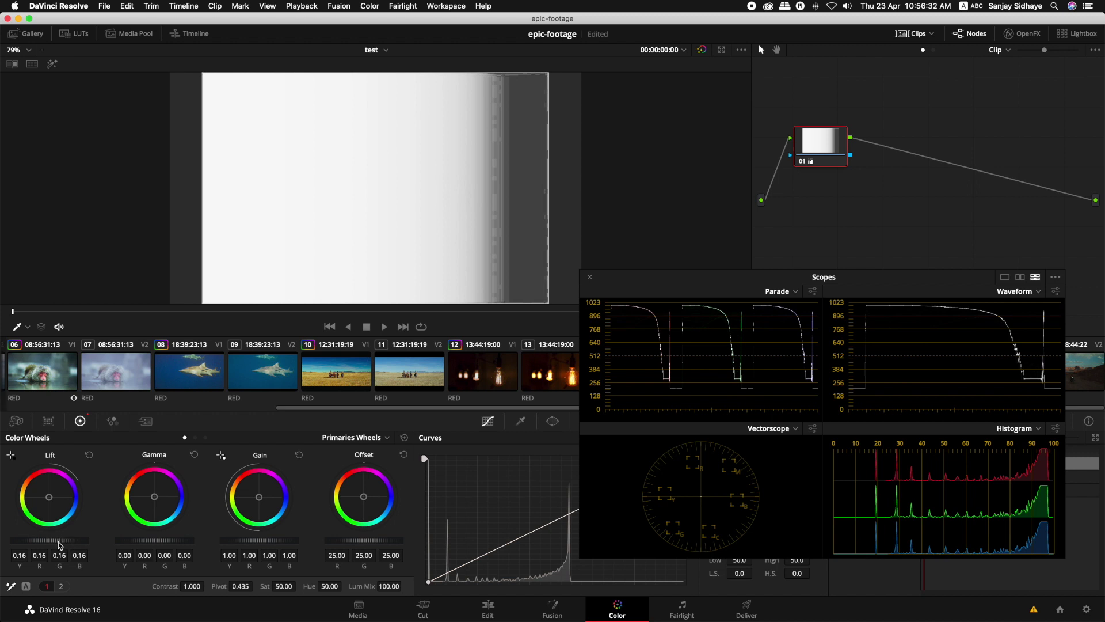
{"action": "left_click_drag", "start_coordinate": [47, 541], "coordinate": [81, 543]}
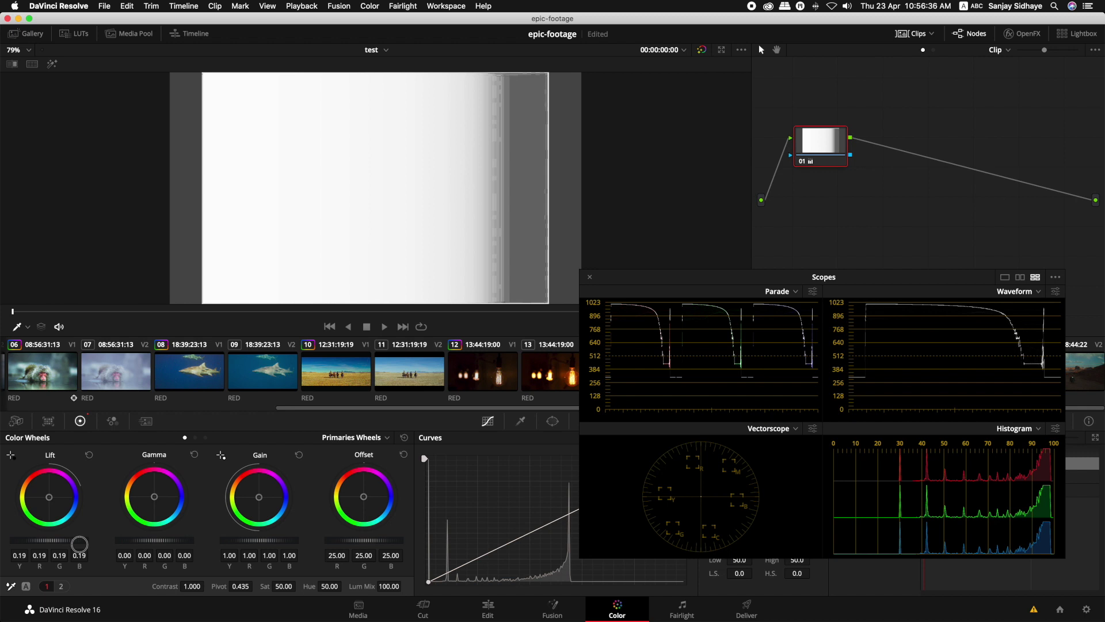
{"action": "mouse_move", "coordinate": [79, 543]}
{"action": "left_mouse_down"}
{"action": "mouse_move", "coordinate": [482, 308]}
{"action": "mouse_move", "coordinate": [530, 312]}
{"action": "left_mouse_up"}
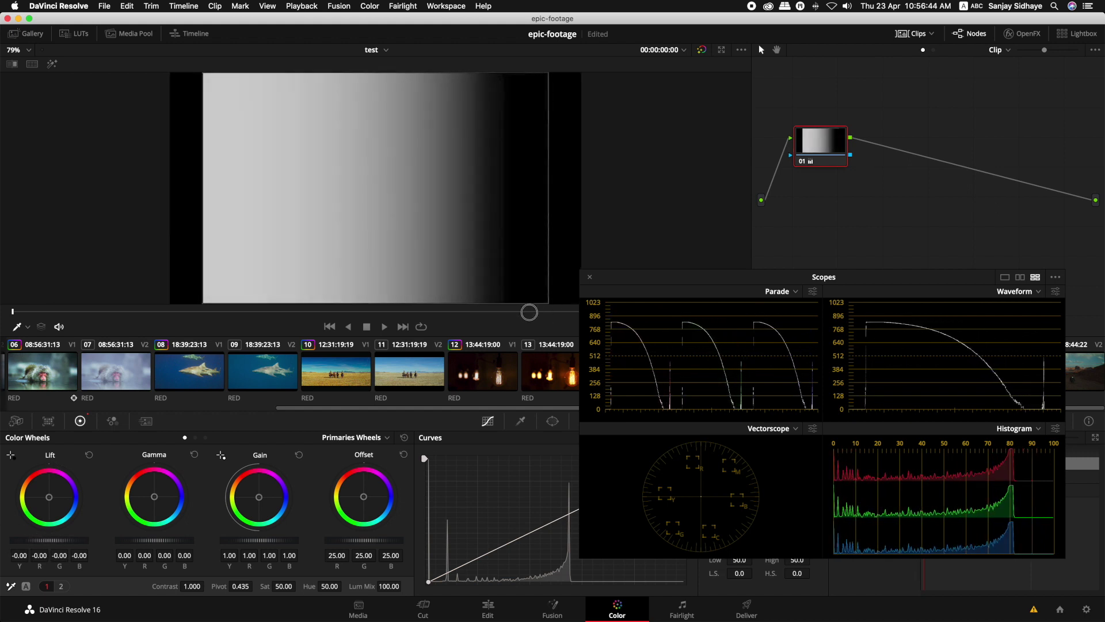
{"action": "left_click_drag", "start_coordinate": [530, 312], "coordinate": [10, 546]}
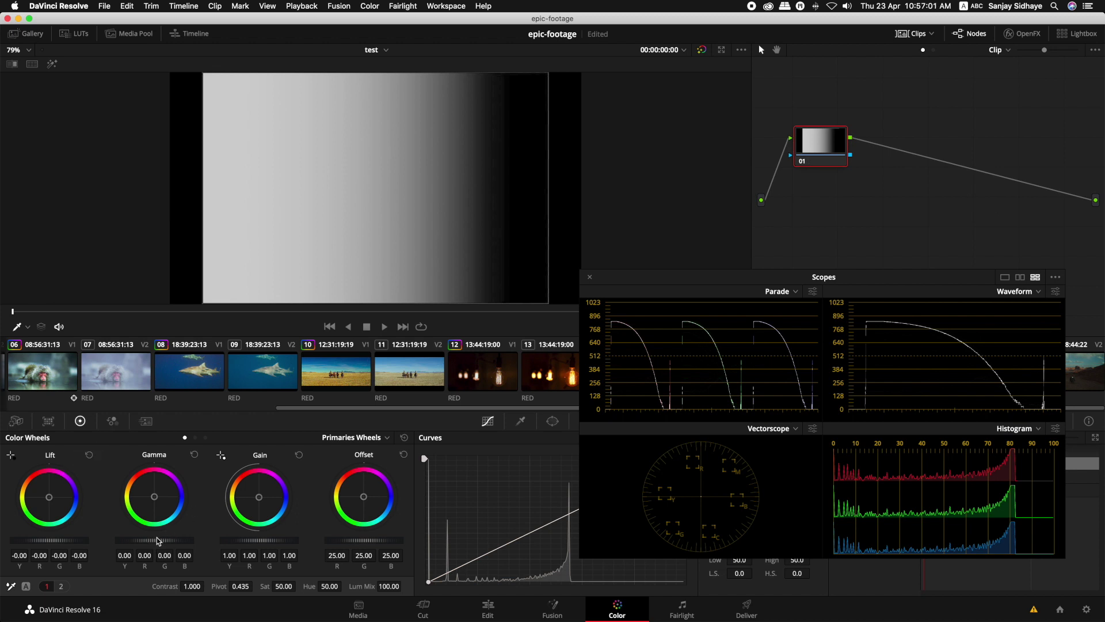
- Try brighter and darker Gamma midtones, then reset Gamma to 0.00
{"action": "mouse_move", "coordinate": [136, 540]}
{"action": "left_mouse_down"}
{"action": "mouse_move", "coordinate": [192, 543]}
{"action": "mouse_move", "coordinate": [116, 541]}
{"action": "left_mouse_up"}
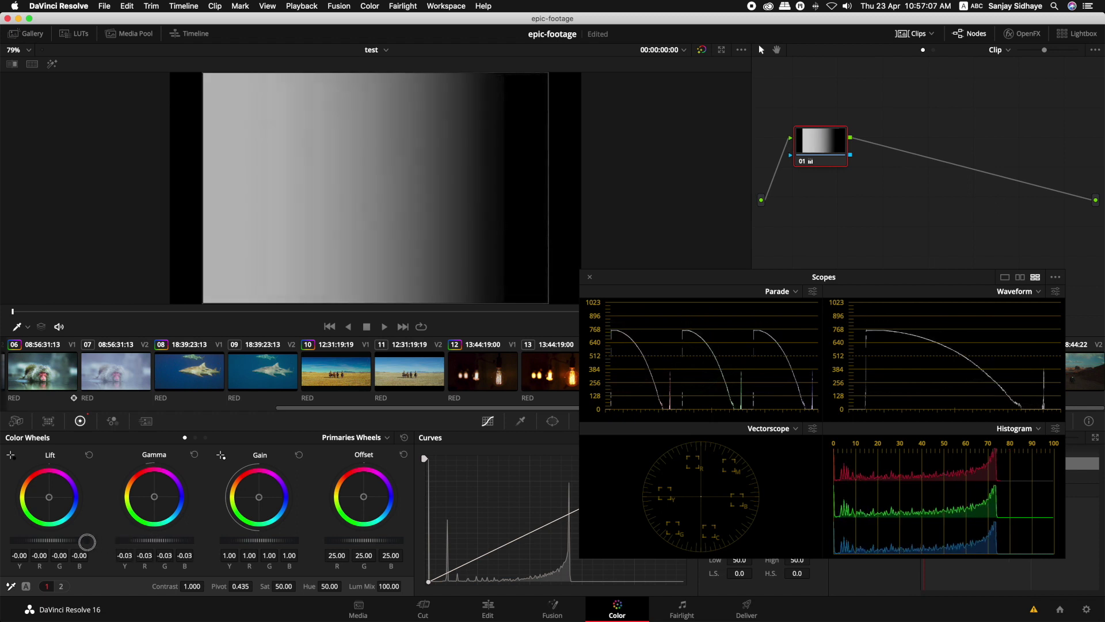
{"action": "left_click", "coordinate": [195, 455]}
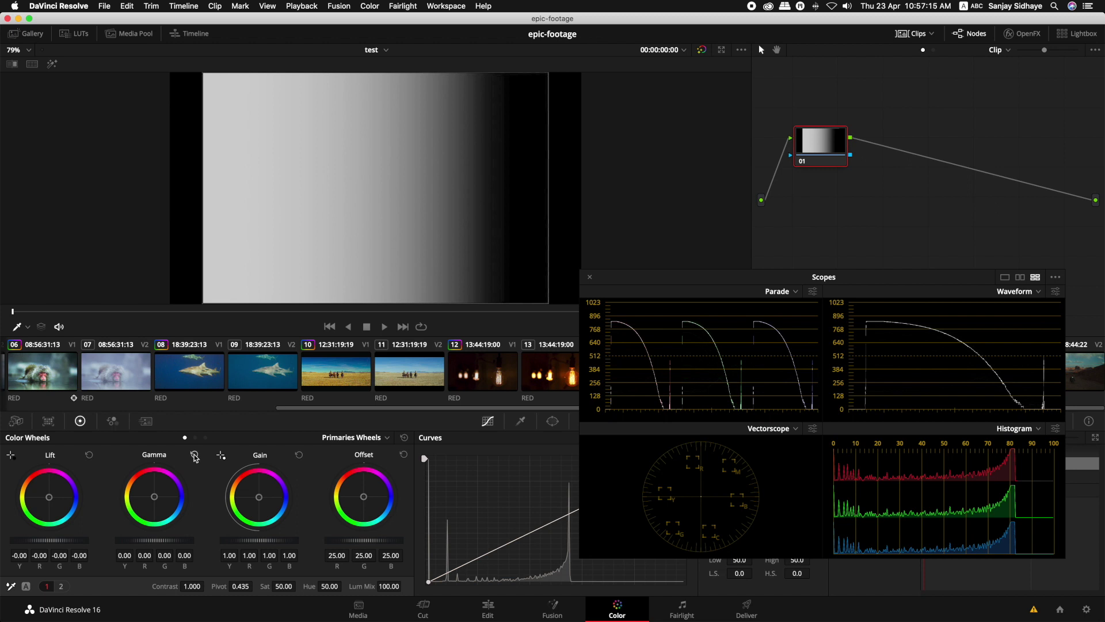
{"action": "left_click_drag", "start_coordinate": [140, 541], "coordinate": [331, 552]}
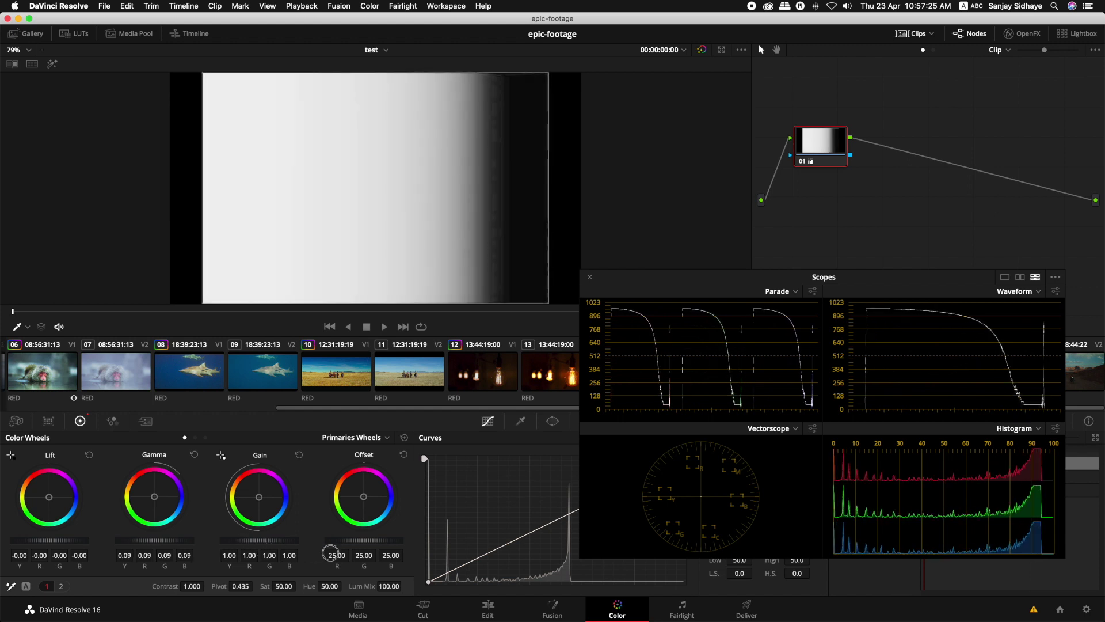
{"action": "left_click_drag", "start_coordinate": [331, 553], "coordinate": [143, 542]}
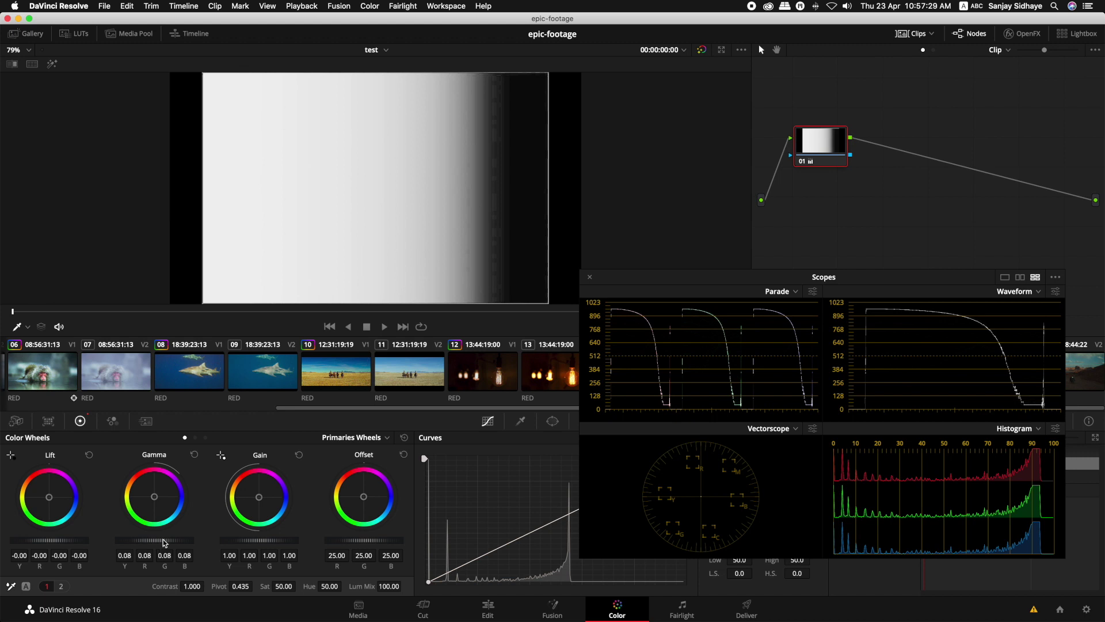
{"action": "mouse_move", "coordinate": [170, 540]}
{"action": "left_mouse_down"}
{"action": "mouse_move", "coordinate": [13, 542]}
{"action": "mouse_move", "coordinate": [340, 559]}
{"action": "mouse_move", "coordinate": [191, 545]}
{"action": "left_mouse_up"}
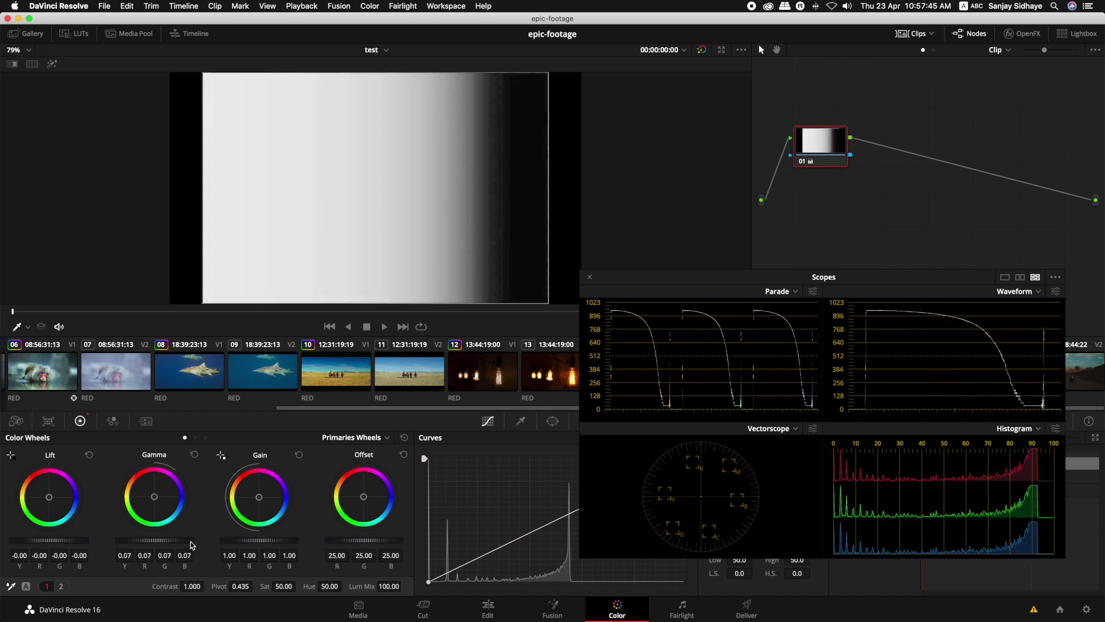
{"action": "left_click", "coordinate": [194, 454]}
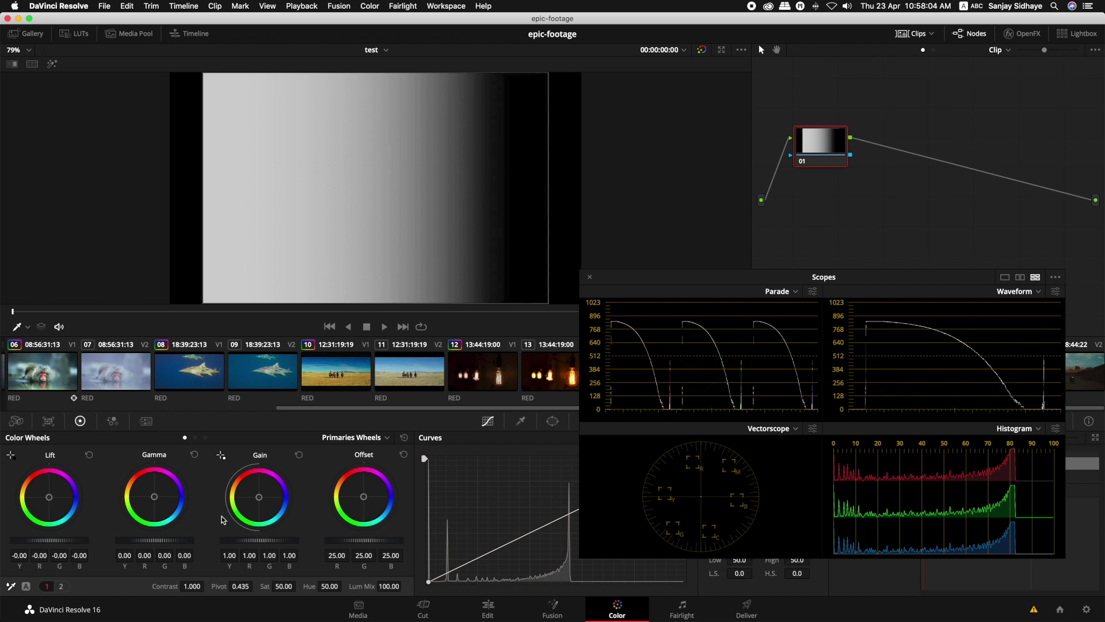
- Swing Gain up past 2.0 and down to 0.80, settling it at 1.14 on all channels
{"action": "left_click_drag", "start_coordinate": [240, 540], "coordinate": [616, 541]}
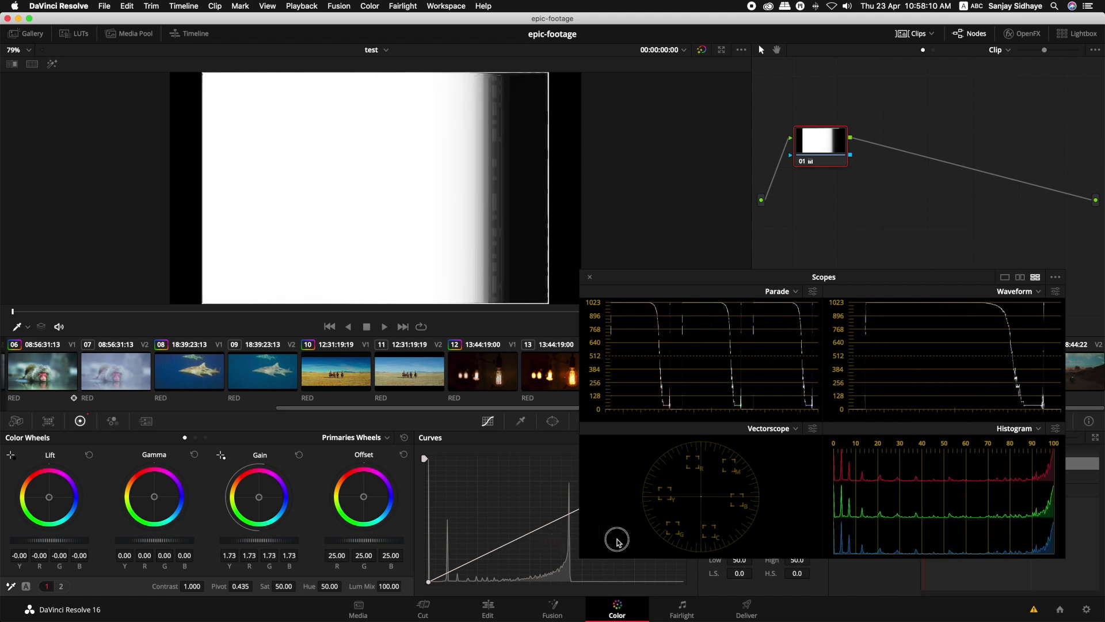
{"action": "left_click_drag", "start_coordinate": [617, 541], "coordinate": [633, 537]}
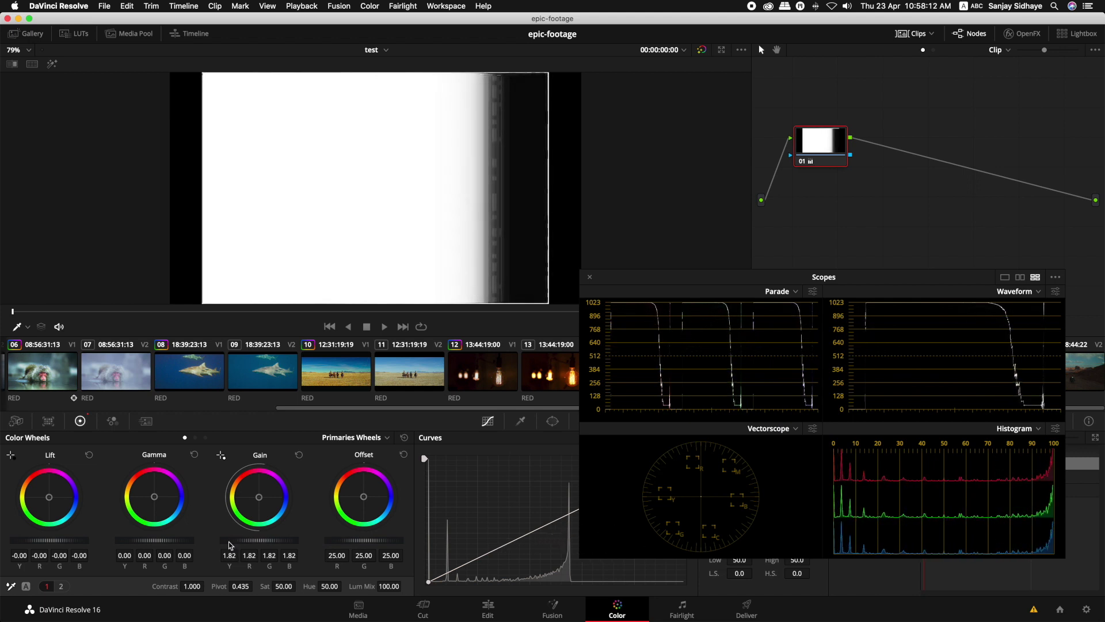
{"action": "mouse_move", "coordinate": [244, 541]}
{"action": "left_mouse_down"}
{"action": "mouse_move", "coordinate": [320, 543]}
{"action": "mouse_move", "coordinate": [548, 309]}
{"action": "left_mouse_up"}
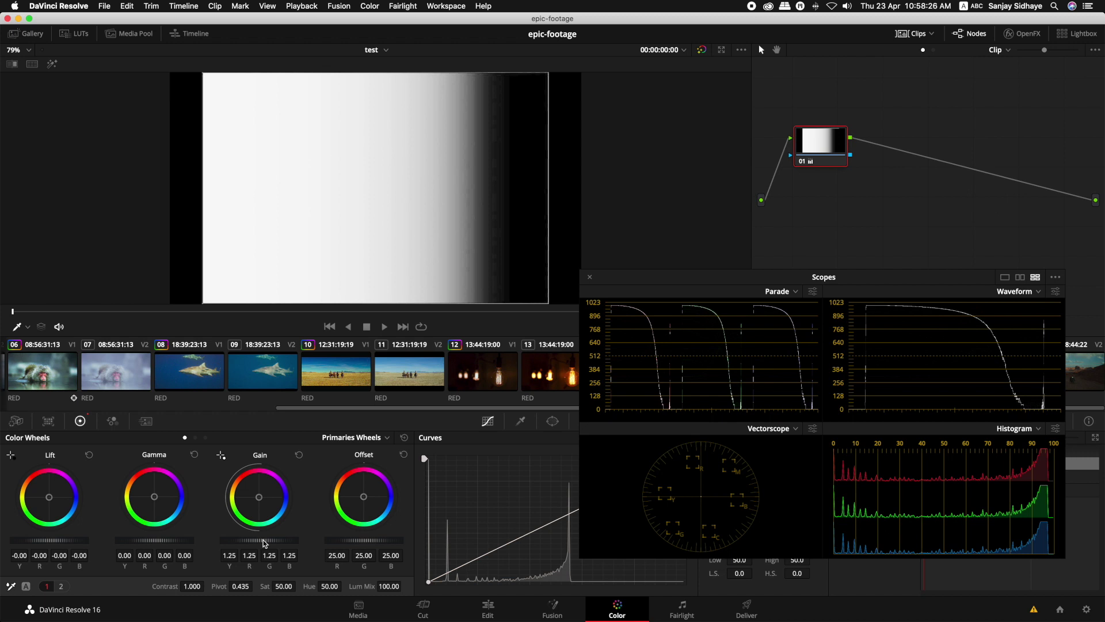
{"action": "left_click_drag", "start_coordinate": [264, 543], "coordinate": [193, 540]}
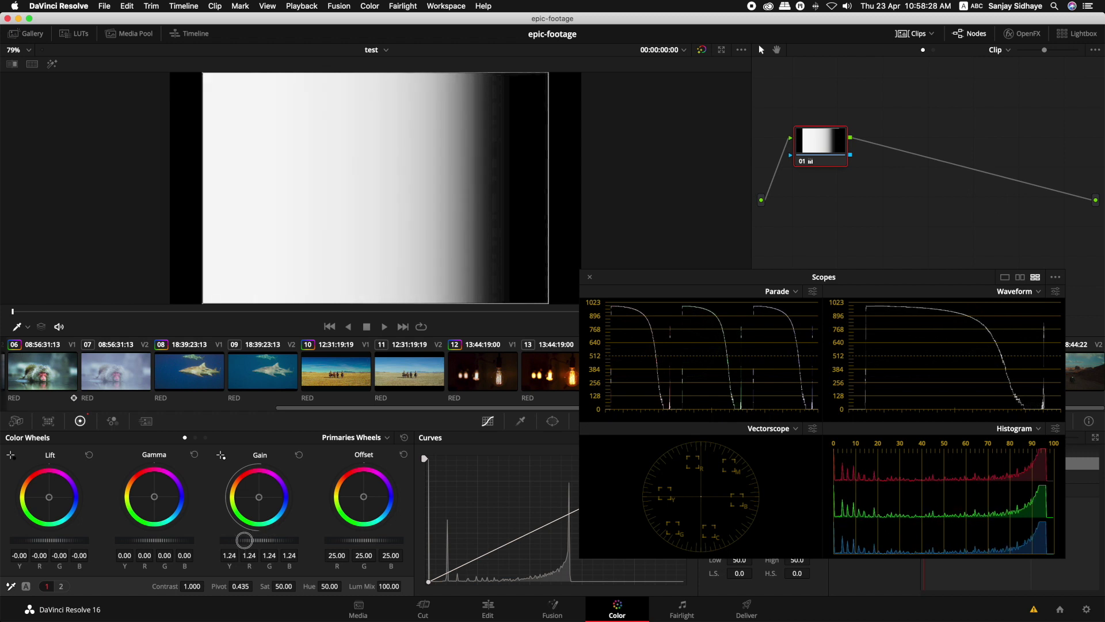
{"action": "left_click_drag", "start_coordinate": [275, 543], "coordinate": [178, 540]}
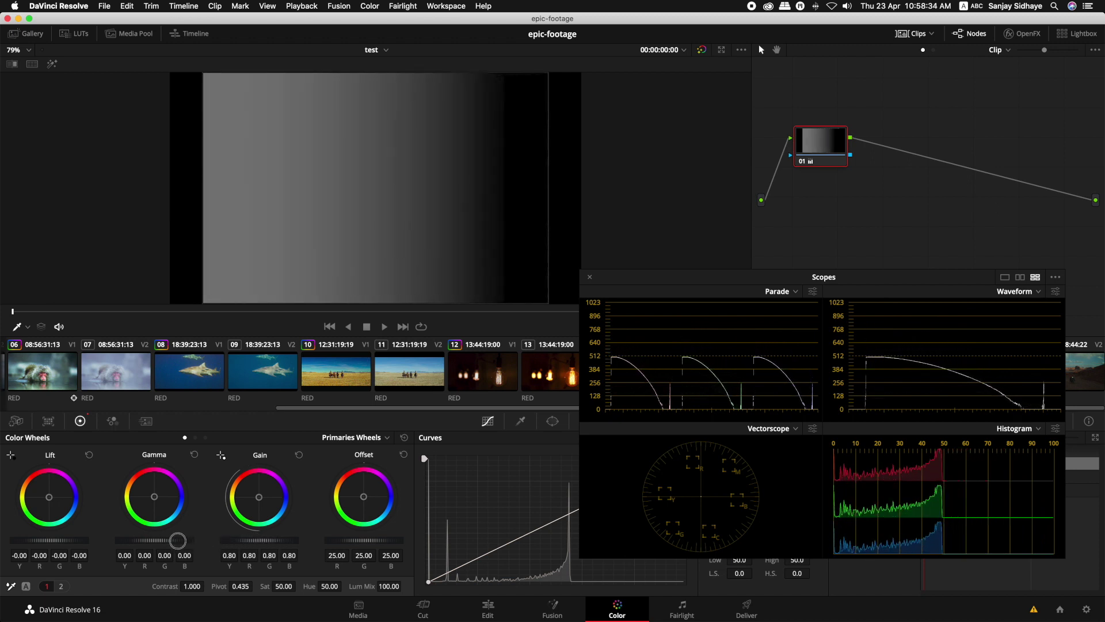
{"action": "left_click_drag", "start_coordinate": [259, 540], "coordinate": [370, 548]}
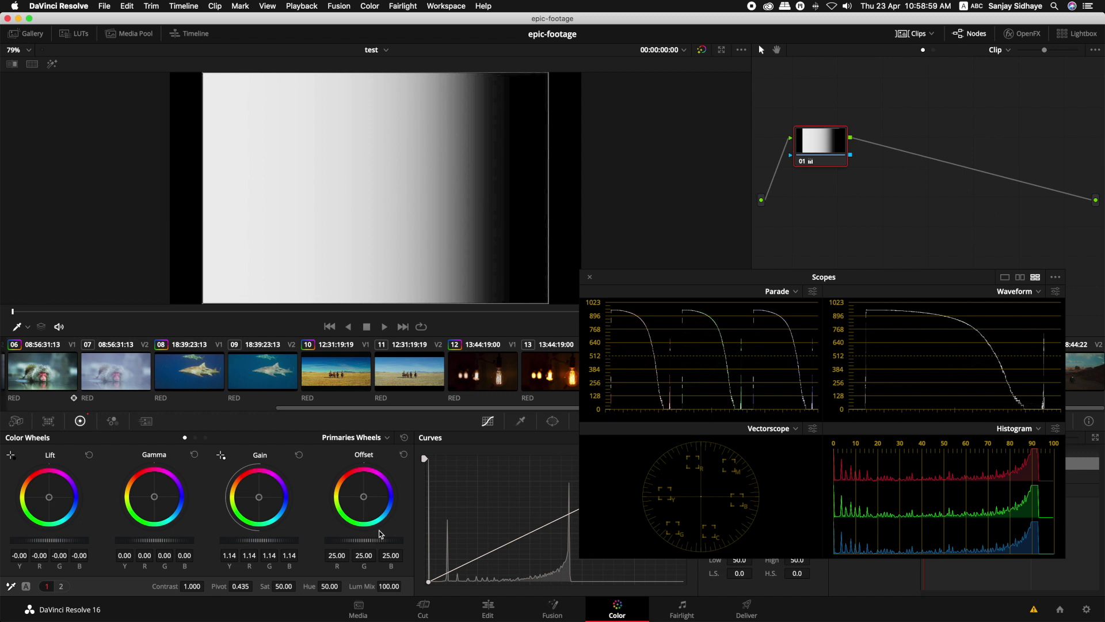
{"action": "mouse_move", "coordinate": [347, 540]}
{"action": "left_mouse_down"}
{"action": "mouse_move", "coordinate": [571, 542]}
{"action": "mouse_move", "coordinate": [552, 311]}
{"action": "mouse_move", "coordinate": [709, 333]}
{"action": "mouse_move", "coordinate": [471, 344]}
{"action": "mouse_move", "coordinate": [443, 399]}
{"action": "mouse_move", "coordinate": [324, 540]}
{"action": "mouse_move", "coordinate": [506, 557]}
{"action": "mouse_move", "coordinate": [411, 471]}
{"action": "left_mouse_up"}
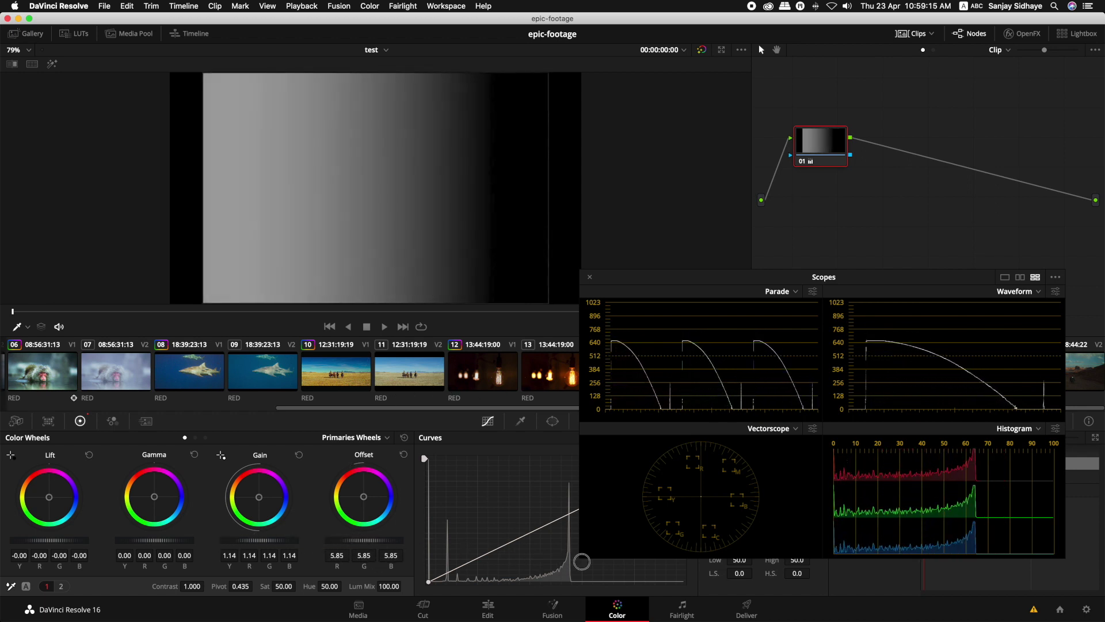
{"action": "left_click", "coordinate": [404, 455]}
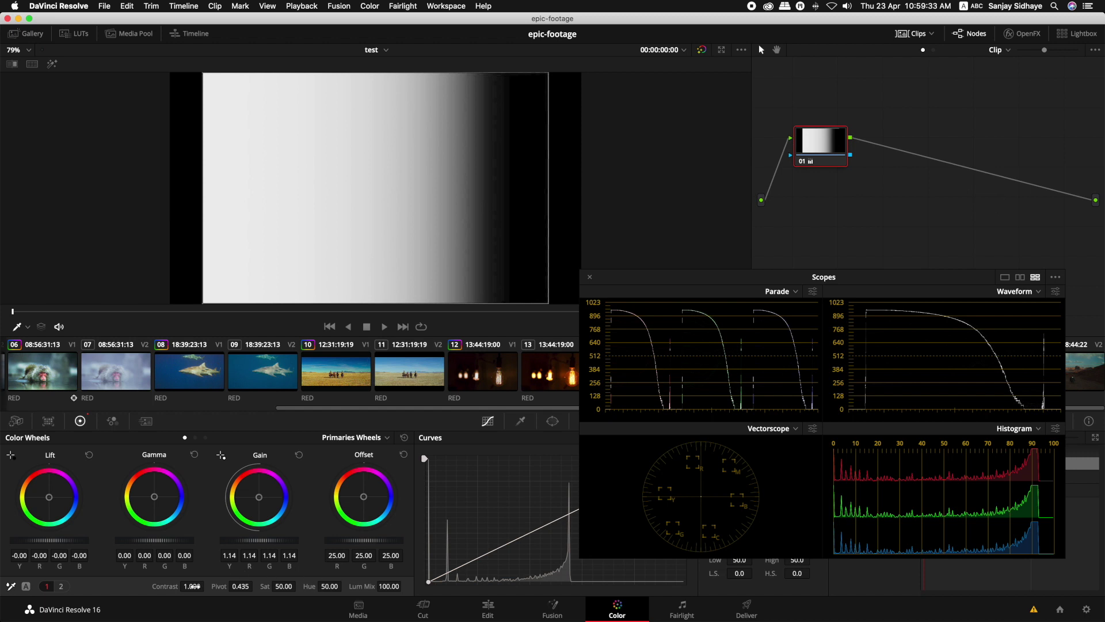
{"action": "left_click_drag", "start_coordinate": [190, 586], "coordinate": [502, 583]}
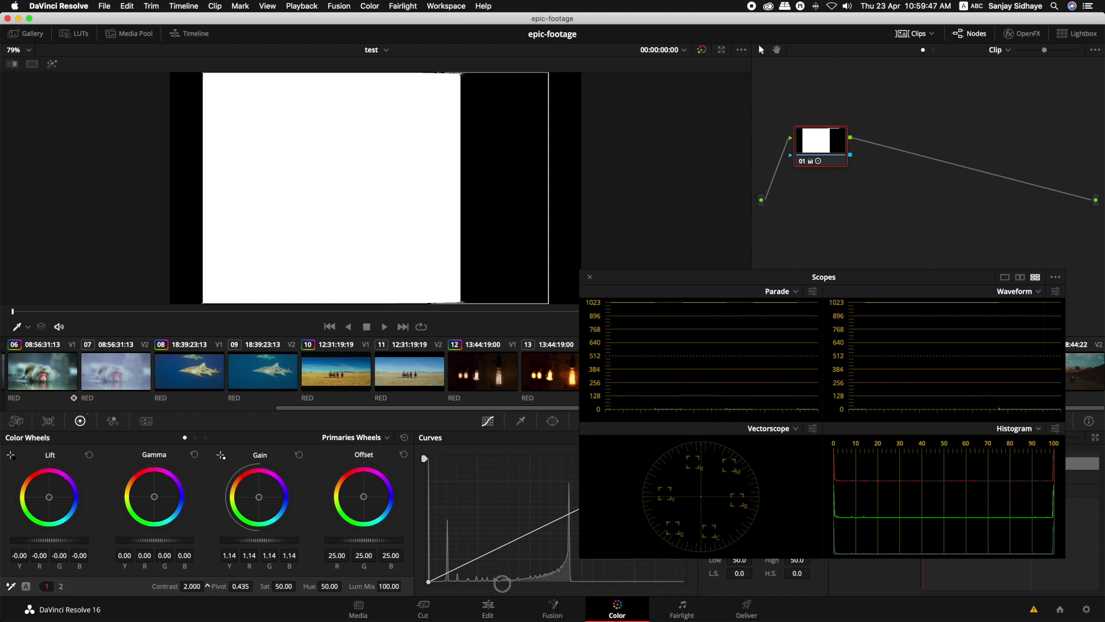
{"action": "left_click_drag", "start_coordinate": [502, 584], "coordinate": [189, 586]}
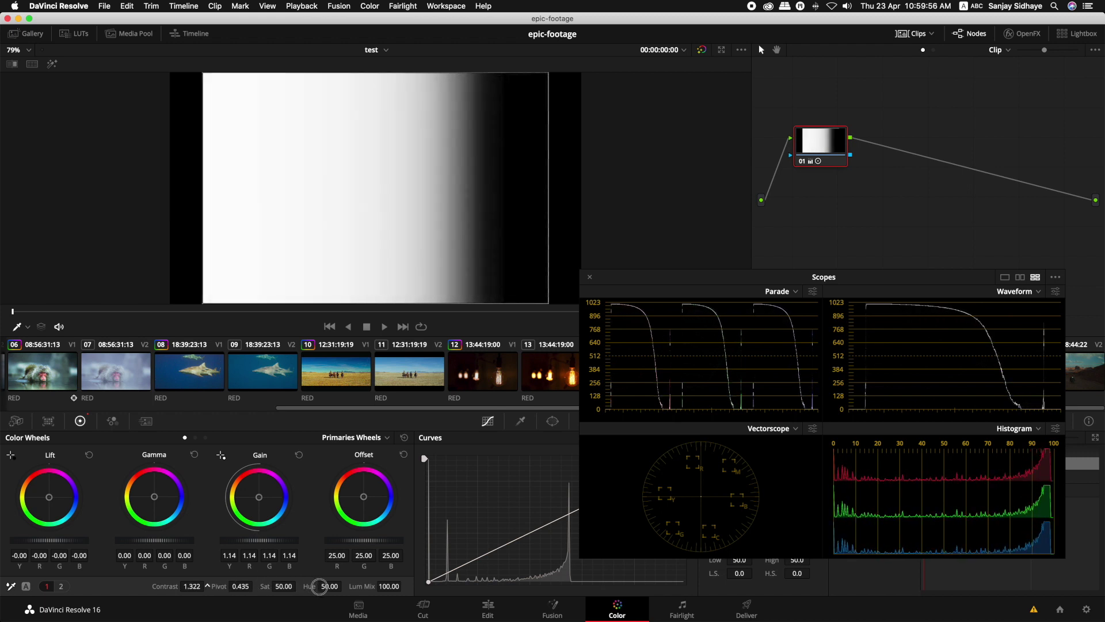
{"action": "double_click", "coordinate": [165, 587]}
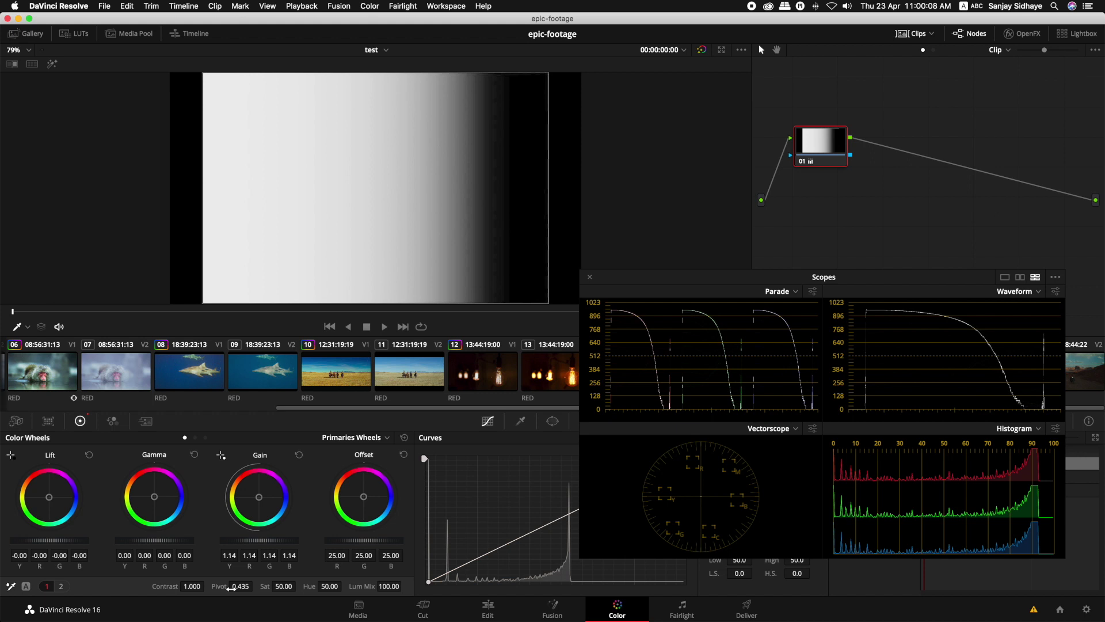
{"action": "mouse_move", "coordinate": [239, 586]}
{"action": "left_mouse_down"}
{"action": "mouse_move", "coordinate": [424, 590]}
{"action": "mouse_move", "coordinate": [207, 586]}
{"action": "mouse_move", "coordinate": [376, 586]}
{"action": "left_mouse_up"}
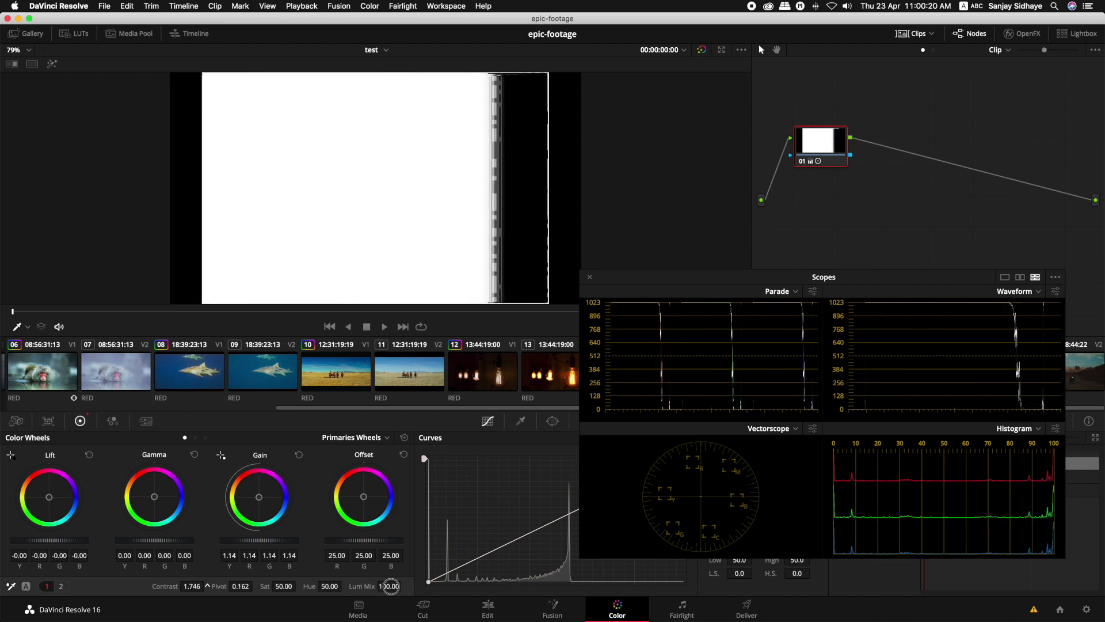
{"action": "mouse_move", "coordinate": [375, 586]}
{"action": "left_mouse_down"}
{"action": "mouse_move", "coordinate": [131, 580]}
{"action": "mouse_move", "coordinate": [249, 581]}
{"action": "mouse_move", "coordinate": [190, 586]}
{"action": "left_mouse_up"}
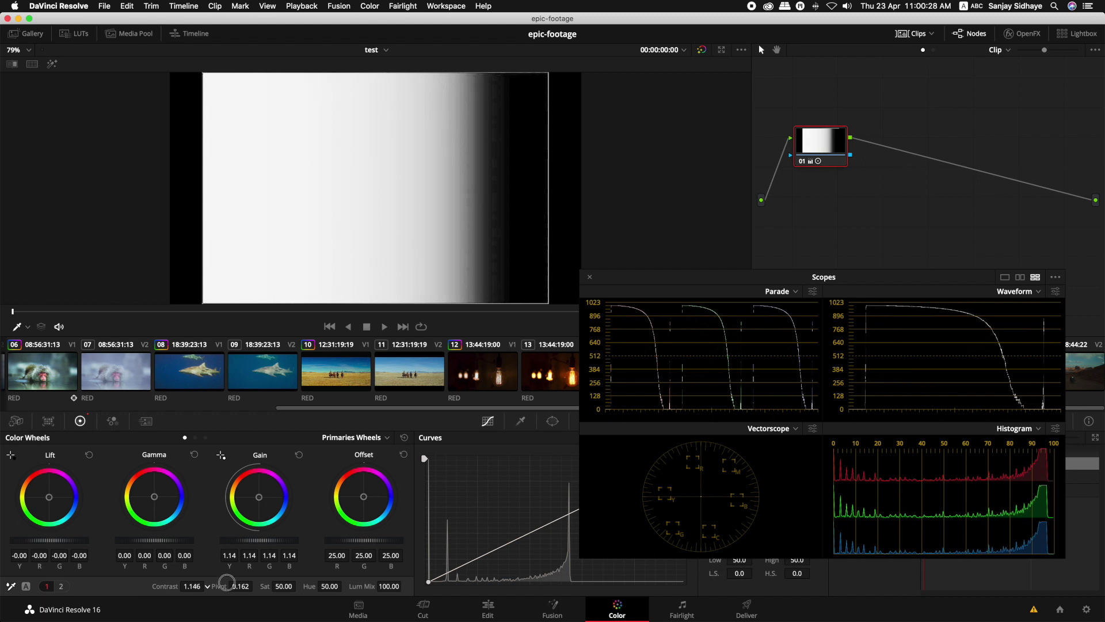
{"action": "left_click_drag", "start_coordinate": [246, 587], "coordinate": [242, 587]}
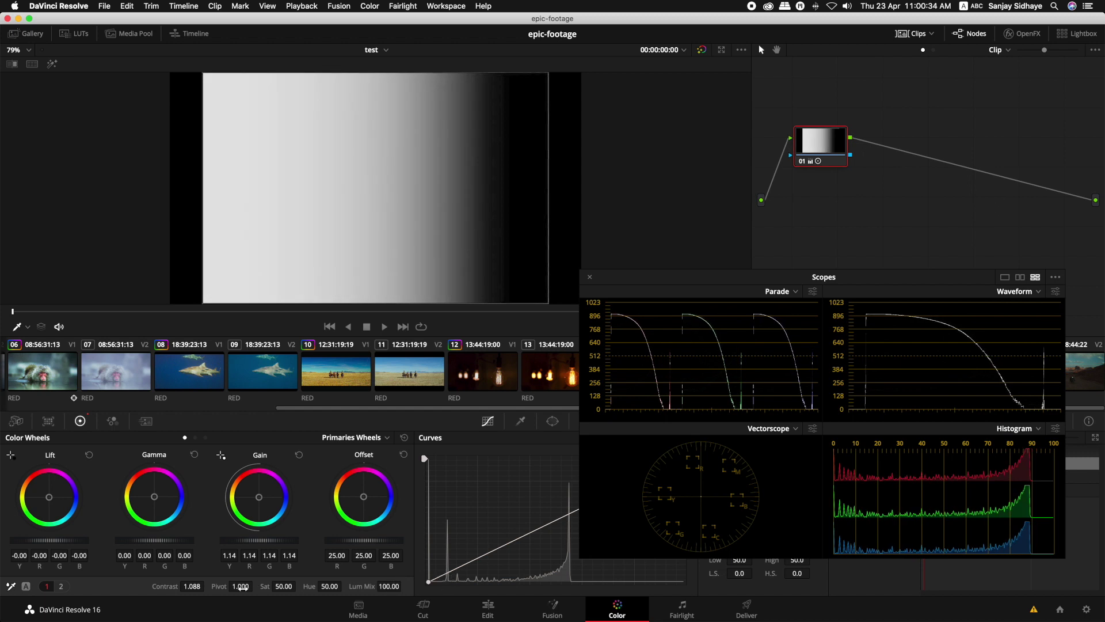
{"action": "mouse_move", "coordinate": [191, 586]}
{"action": "left_mouse_down"}
{"action": "mouse_move", "coordinate": [153, 587]}
{"action": "mouse_move", "coordinate": [247, 590]}
{"action": "mouse_move", "coordinate": [164, 588]}
{"action": "left_mouse_up"}
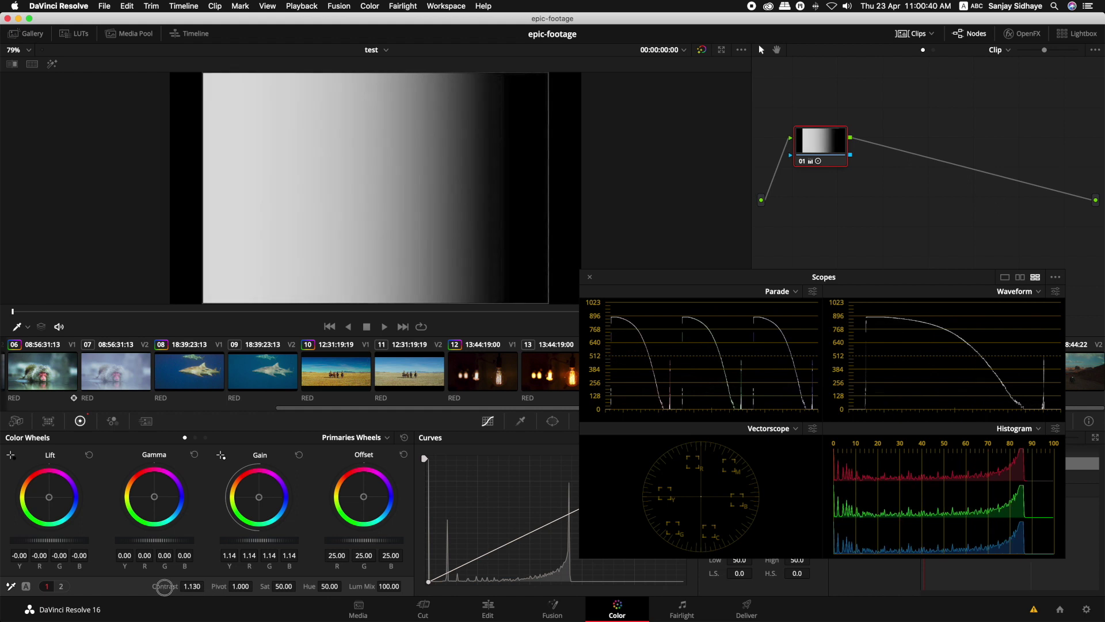
{"action": "double_click", "coordinate": [164, 587]}
{"action": "double_click", "coordinate": [218, 586]}
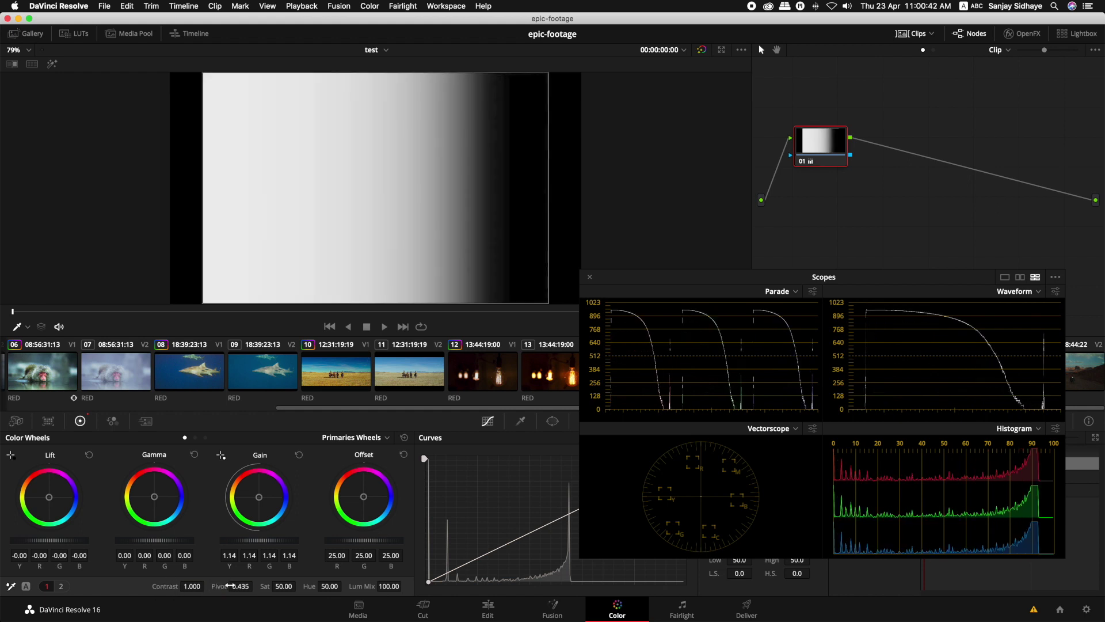
{"action": "mouse_move", "coordinate": [281, 587]}
{"action": "left_mouse_down"}
{"action": "mouse_move", "coordinate": [390, 588]}
{"action": "mouse_move", "coordinate": [281, 588]}
{"action": "left_mouse_up"}
{"action": "double_click", "coordinate": [267, 586]}
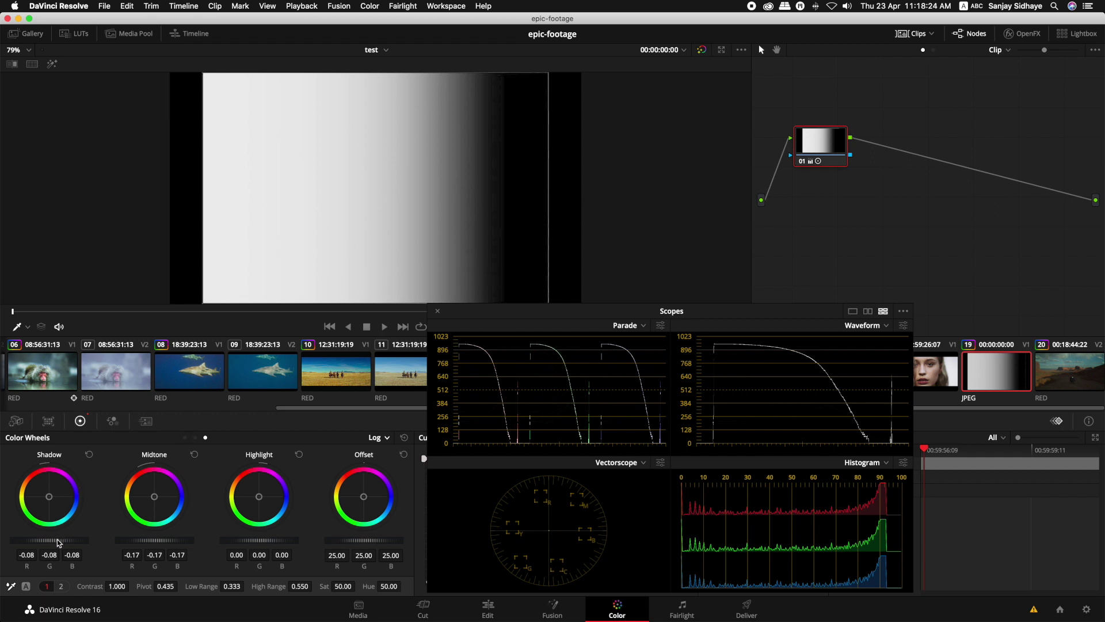
- Swing the Log Shadow wheel between 1.00 and about -1.29, then reset Shadow and Midtone to 0.00
{"action": "mouse_move", "coordinate": [58, 543]}
{"action": "left_mouse_down"}
{"action": "mouse_move", "coordinate": [445, 553]}
{"action": "mouse_move", "coordinate": [402, 541]}
{"action": "mouse_move", "coordinate": [441, 535]}
{"action": "left_mouse_up"}
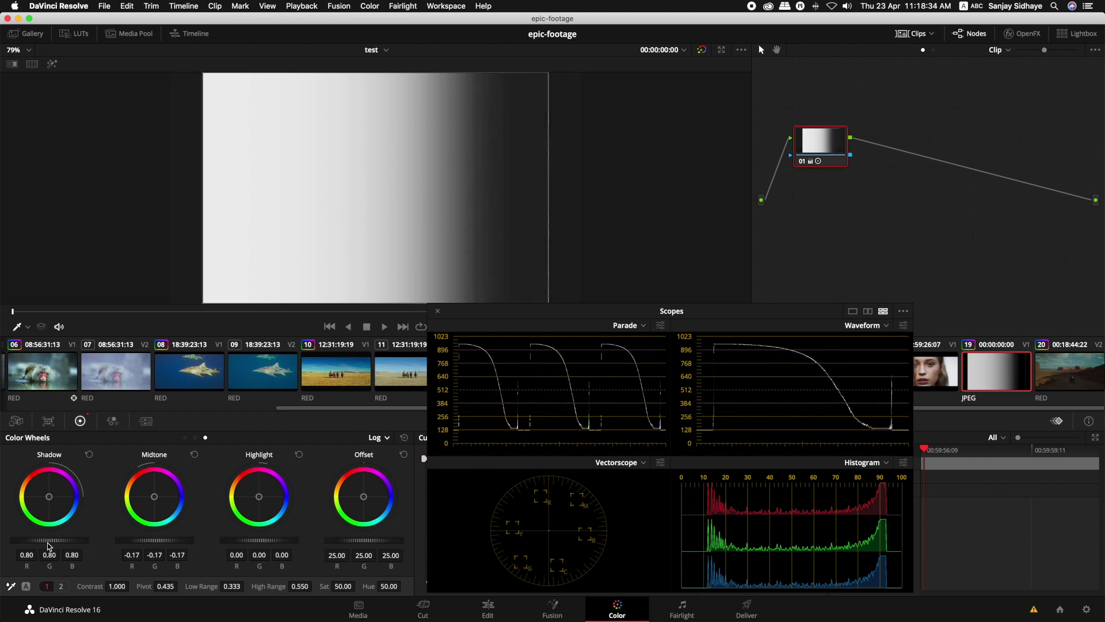
{"action": "left_click_drag", "start_coordinate": [48, 539], "coordinate": [92, 539]}
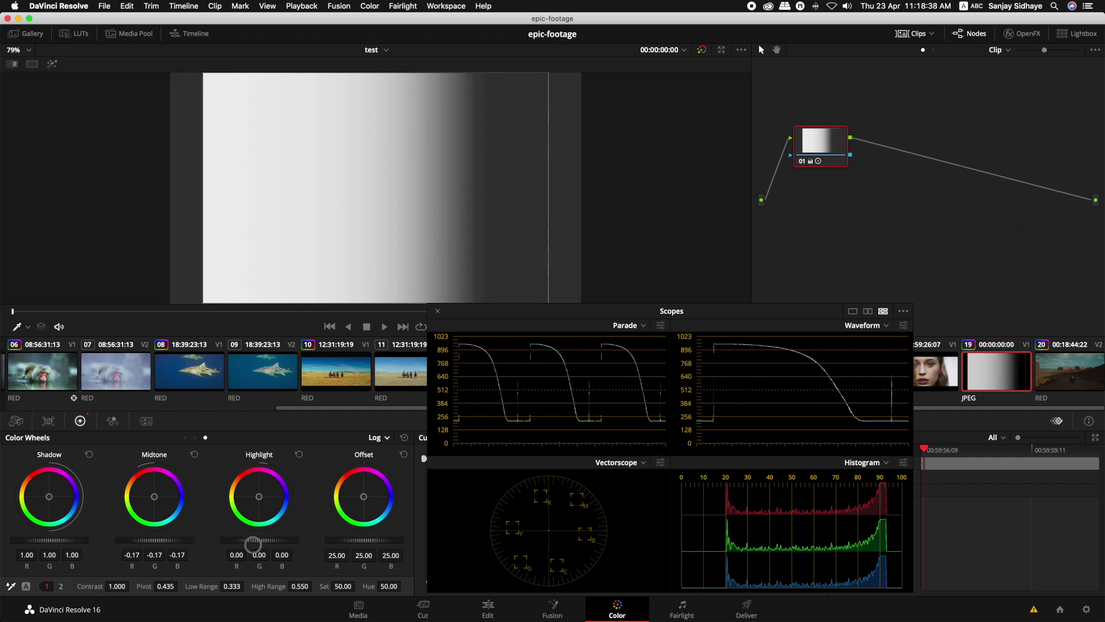
{"action": "left_click_drag", "start_coordinate": [278, 544], "coordinate": [8, 541]}
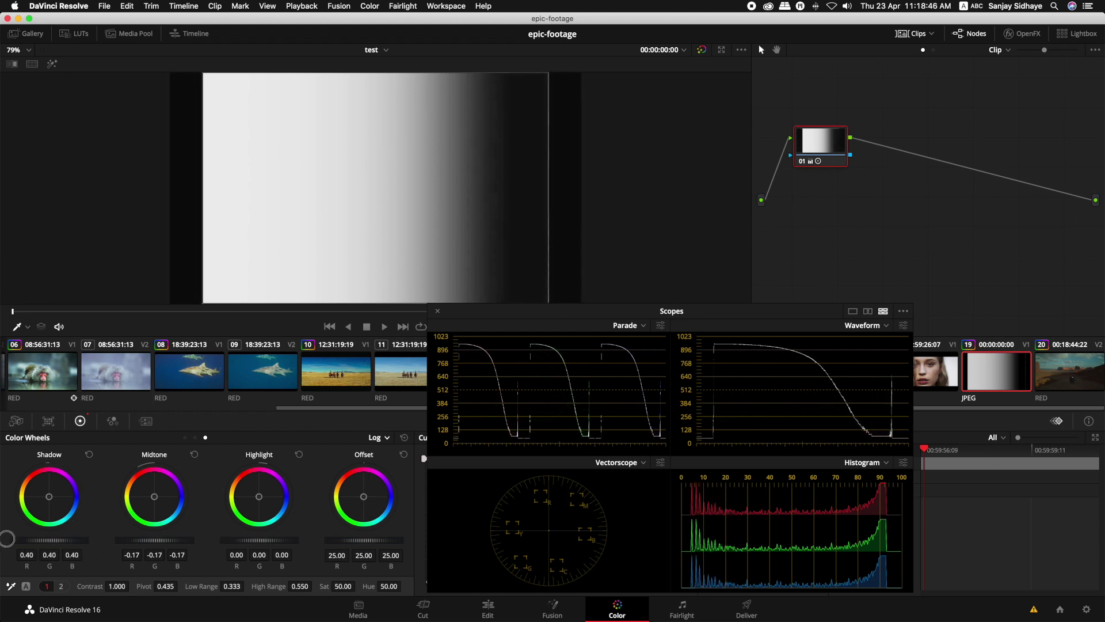
{"action": "left_click_drag", "start_coordinate": [505, 311], "coordinate": [508, 309]}
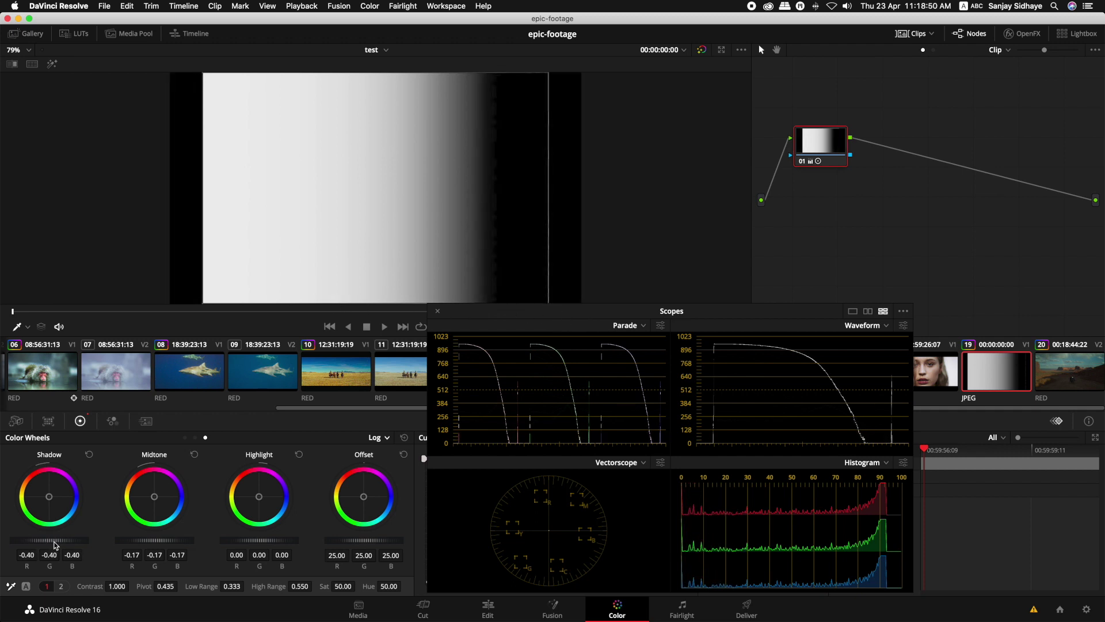
{"action": "mouse_move", "coordinate": [67, 543]}
{"action": "left_mouse_down"}
{"action": "mouse_move", "coordinate": [411, 305]}
{"action": "mouse_move", "coordinate": [525, 309]}
{"action": "left_mouse_up"}
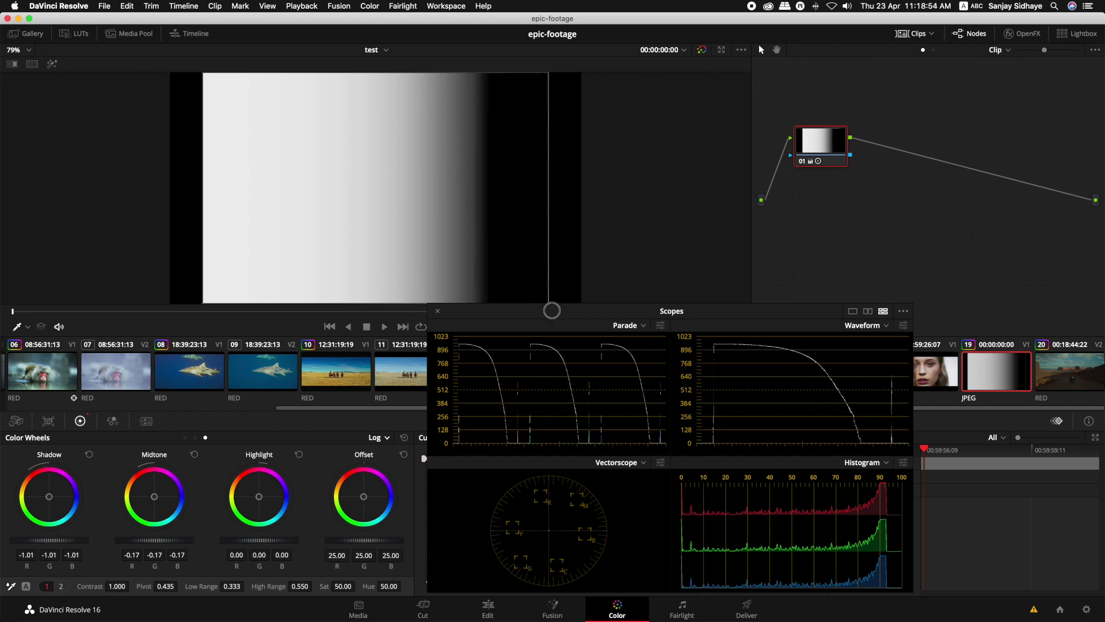
{"action": "mouse_move", "coordinate": [76, 544]}
{"action": "left_mouse_down"}
{"action": "mouse_move", "coordinate": [519, 309]}
{"action": "mouse_move", "coordinate": [817, 313]}
{"action": "left_mouse_up"}
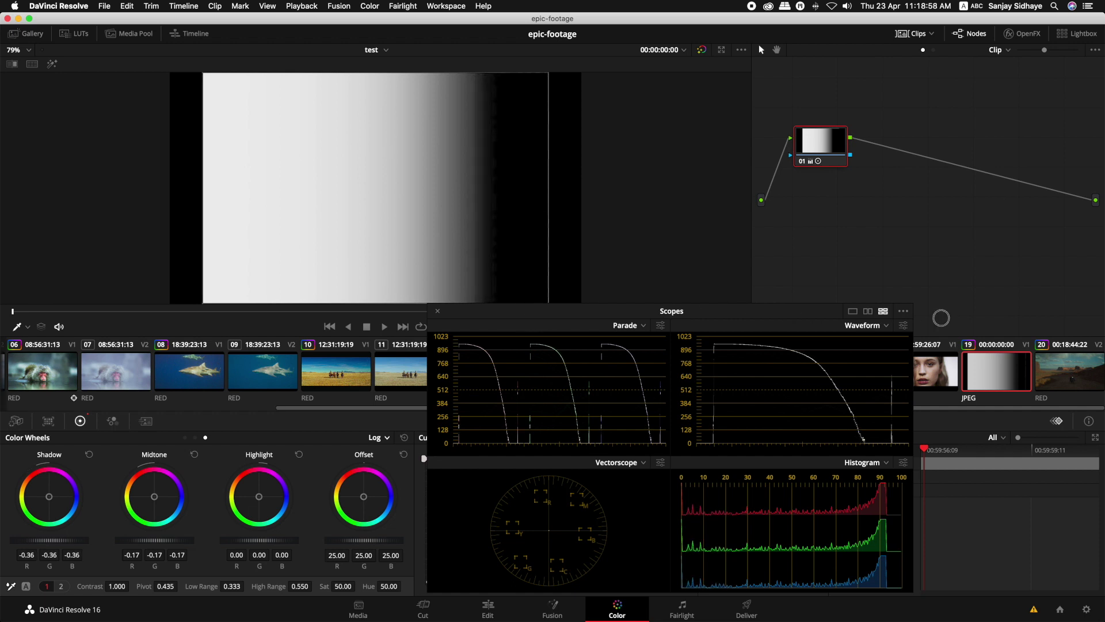
{"action": "left_click_drag", "start_coordinate": [16, 542], "coordinate": [162, 542]}
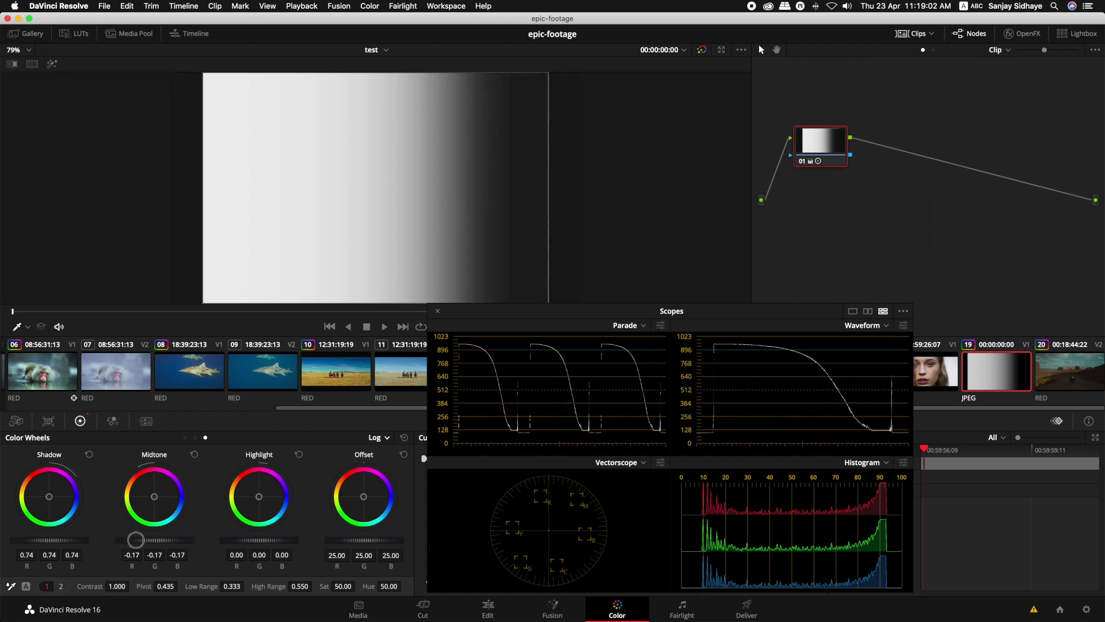
{"action": "double_click", "coordinate": [39, 540]}
{"action": "left_click", "coordinate": [194, 455]}
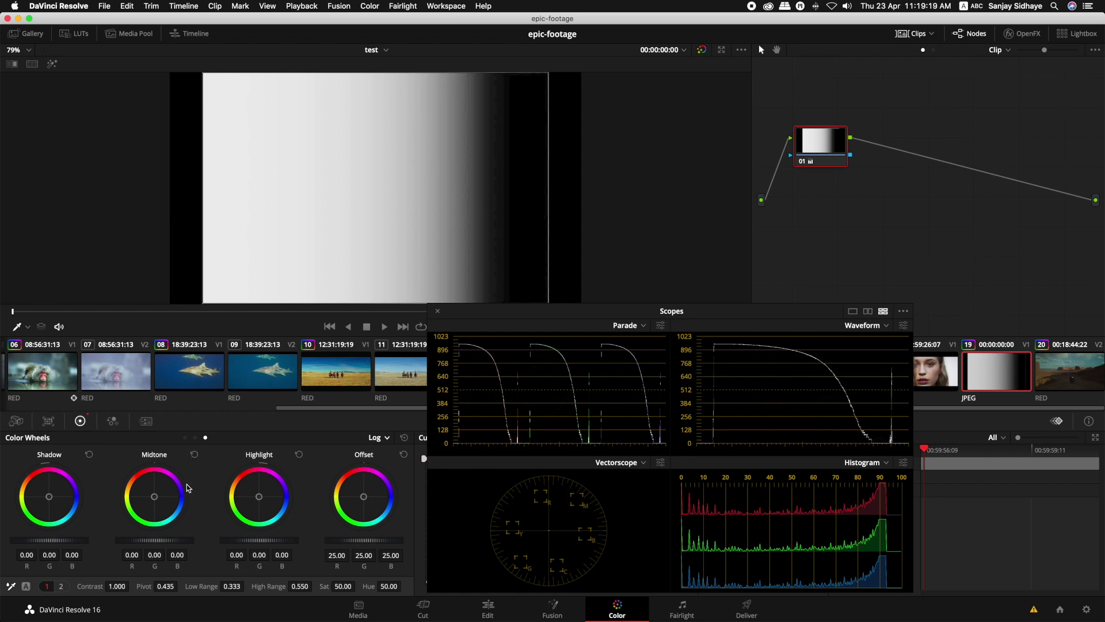
- Swing the Log Midtone wheel darker and brighter, settling at 0.16 on all channels
{"action": "left_click_drag", "start_coordinate": [135, 541], "coordinate": [384, 543]}
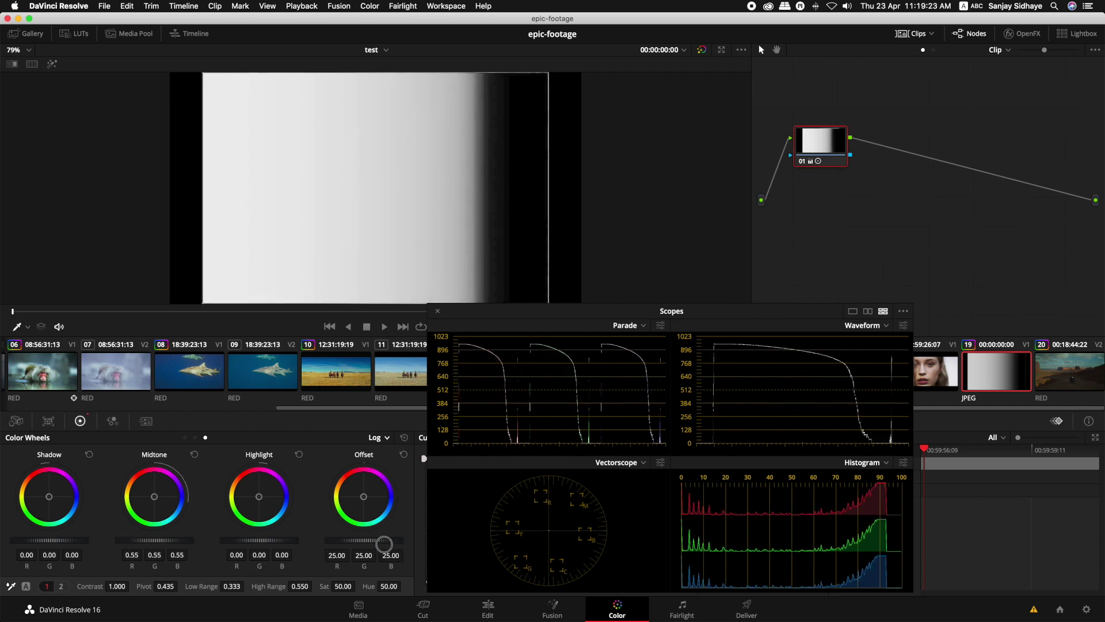
{"action": "mouse_move", "coordinate": [384, 543]}
{"action": "left_mouse_down"}
{"action": "mouse_move", "coordinate": [52, 544]}
{"action": "mouse_move", "coordinate": [482, 347]}
{"action": "mouse_move", "coordinate": [186, 544]}
{"action": "mouse_move", "coordinate": [92, 544]}
{"action": "mouse_move", "coordinate": [550, 310]}
{"action": "left_mouse_up"}
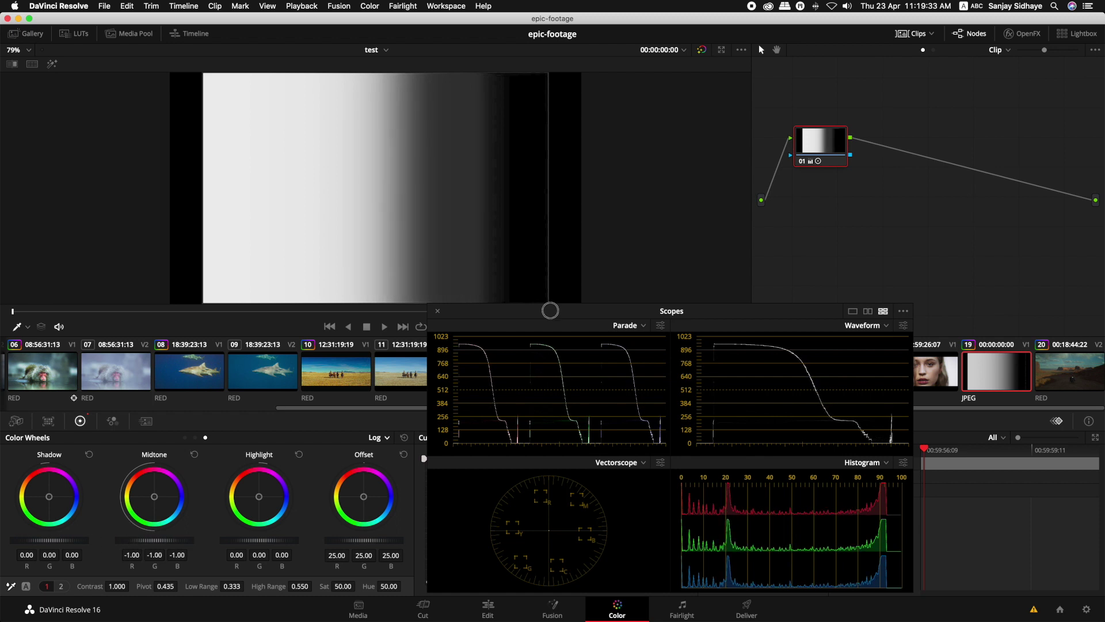
{"action": "left_click_drag", "start_coordinate": [170, 540], "coordinate": [156, 544]}
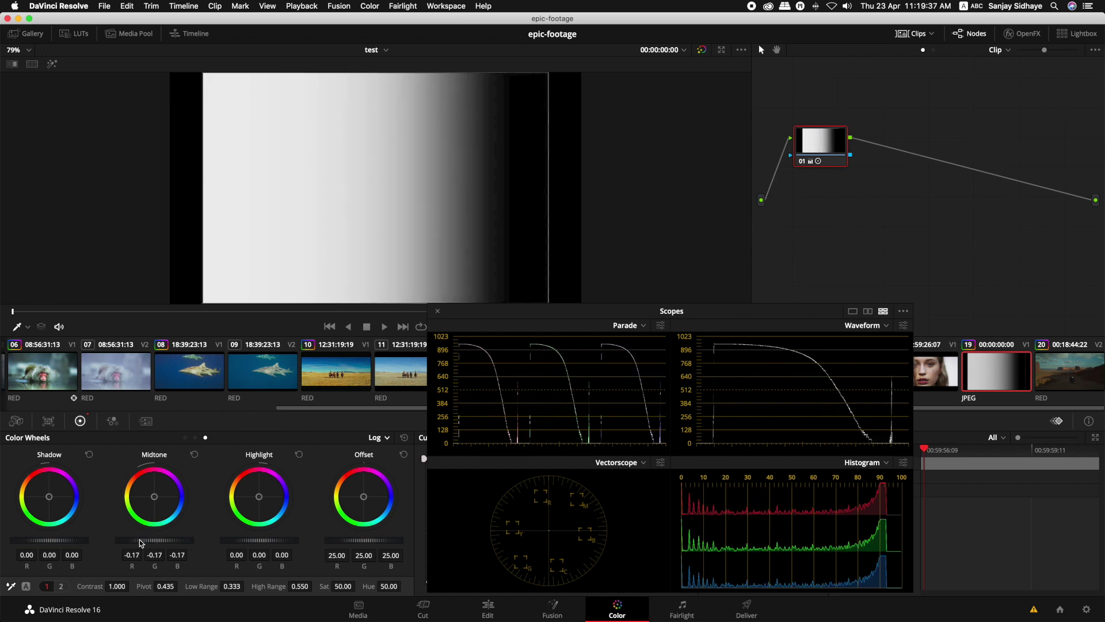
{"action": "mouse_move", "coordinate": [141, 543]}
{"action": "left_mouse_down"}
{"action": "mouse_move", "coordinate": [173, 542]}
{"action": "mouse_move", "coordinate": [136, 544]}
{"action": "left_mouse_up"}
{"action": "left_click_drag", "start_coordinate": [544, 311], "coordinate": [806, 334]}
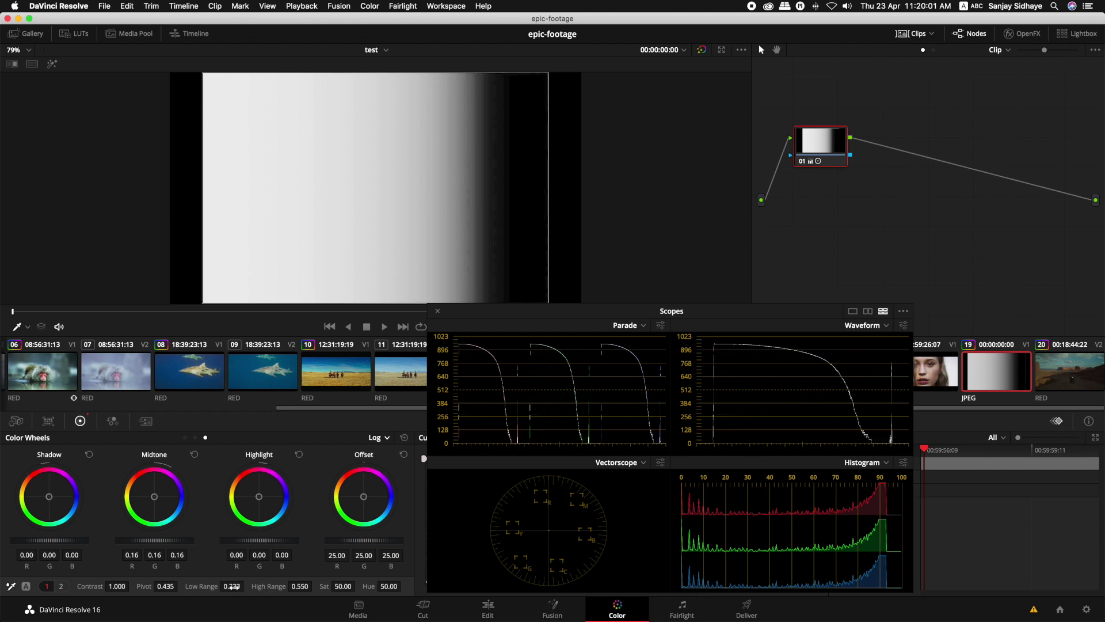
- Keep Low Range at 0.333, set High Range to 0.618, and reset the Log Midtone to 0.00
{"action": "mouse_move", "coordinate": [230, 586]}
{"action": "left_mouse_down"}
{"action": "mouse_move", "coordinate": [331, 594]}
{"action": "mouse_move", "coordinate": [208, 592]}
{"action": "left_mouse_up"}
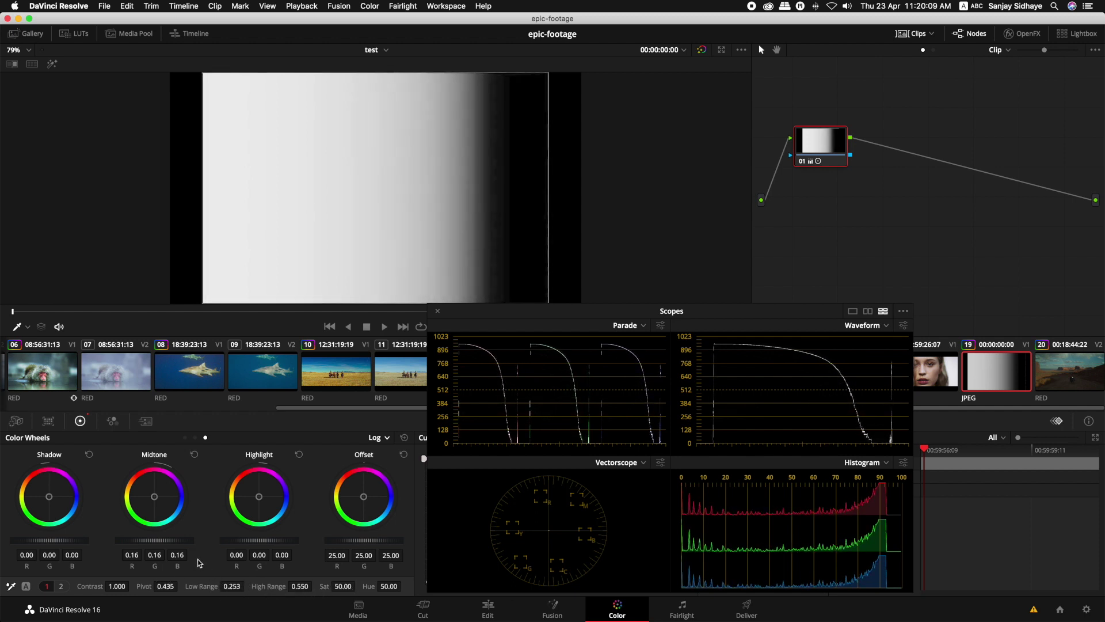
{"action": "mouse_move", "coordinate": [139, 540]}
{"action": "left_mouse_down"}
{"action": "mouse_move", "coordinate": [87, 546]}
{"action": "mouse_move", "coordinate": [195, 548]}
{"action": "mouse_move", "coordinate": [29, 537]}
{"action": "left_mouse_up"}
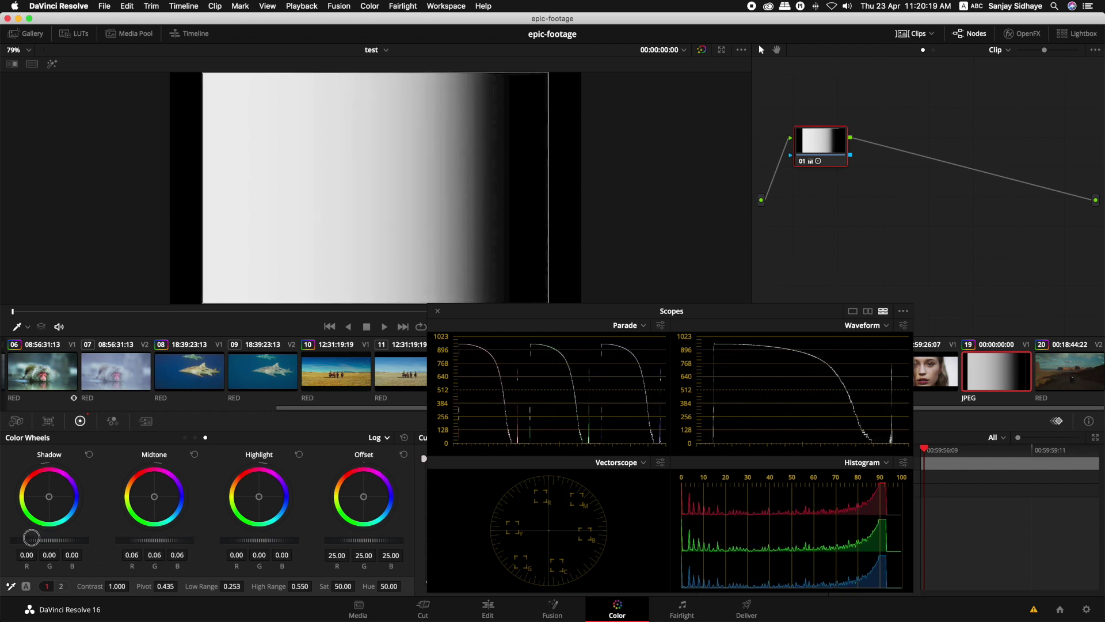
{"action": "mouse_move", "coordinate": [29, 537]}
{"action": "left_mouse_down"}
{"action": "mouse_move", "coordinate": [208, 541]}
{"action": "mouse_move", "coordinate": [123, 544]}
{"action": "left_mouse_up"}
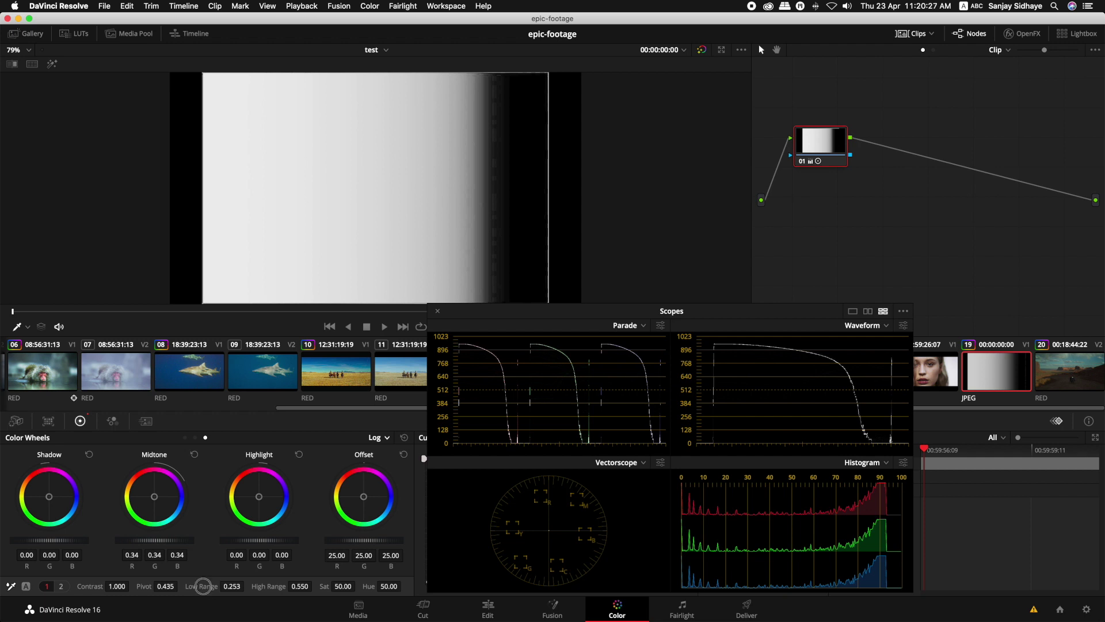
{"action": "left_click_drag", "start_coordinate": [203, 586], "coordinate": [201, 586]}
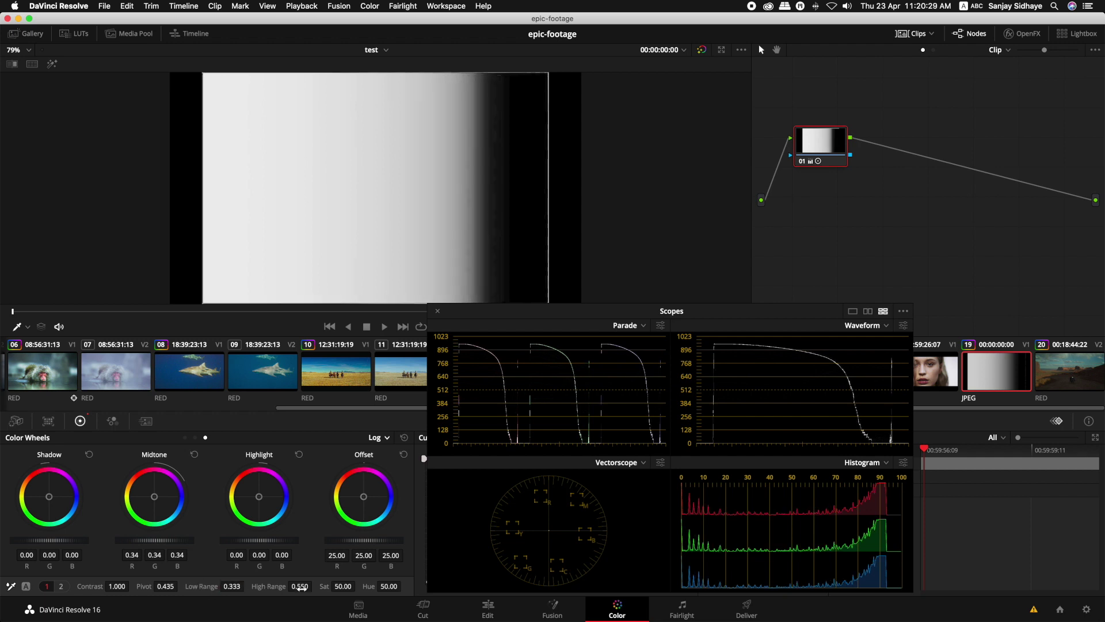
{"action": "mouse_move", "coordinate": [296, 586]}
{"action": "left_mouse_down"}
{"action": "mouse_move", "coordinate": [250, 587]}
{"action": "mouse_move", "coordinate": [314, 588]}
{"action": "left_mouse_up"}
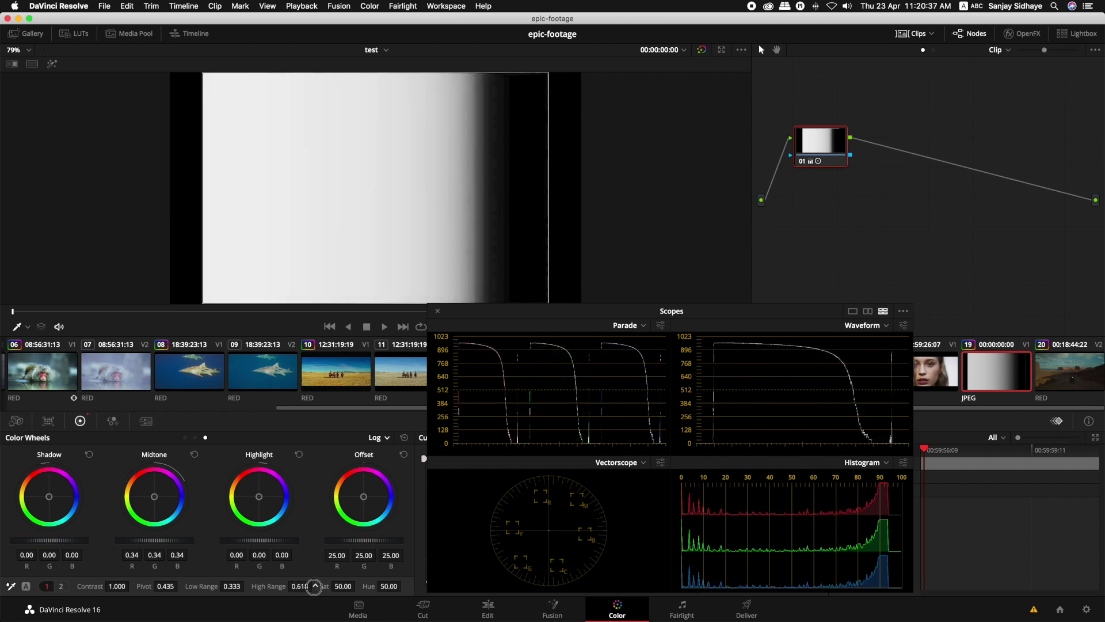
{"action": "left_click", "coordinate": [195, 455]}
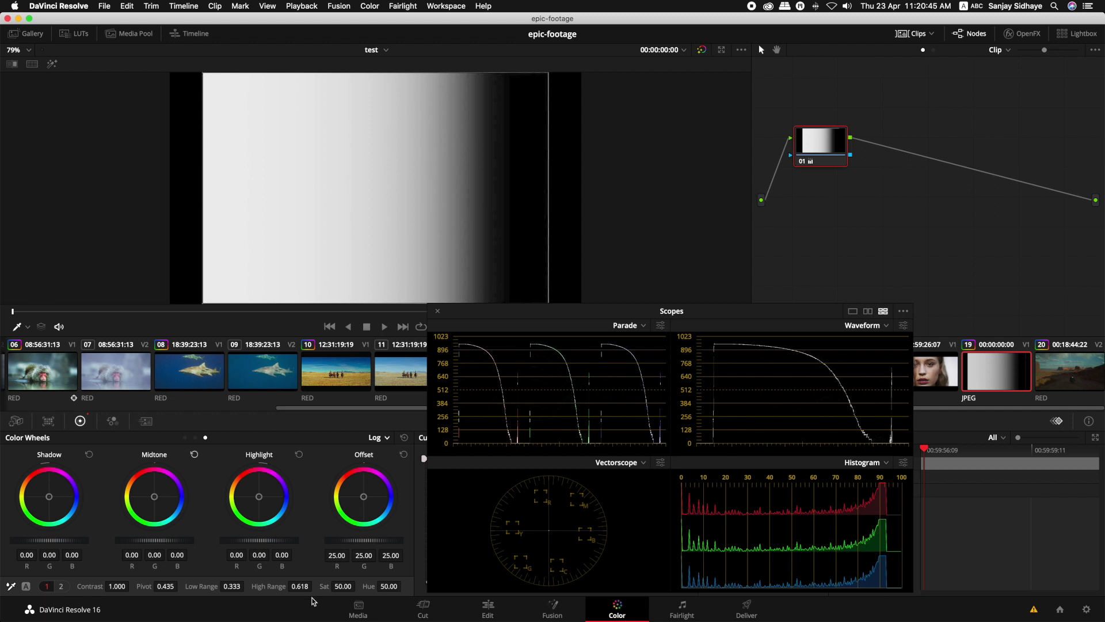
- Lower the High Range briefly, then restore it to 0.550, keeping Midtone at -0.11
{"action": "mouse_move", "coordinate": [298, 587]}
{"action": "left_mouse_down"}
{"action": "mouse_move", "coordinate": [180, 582]}
{"action": "mouse_move", "coordinate": [160, 550]}
{"action": "mouse_move", "coordinate": [551, 310]}
{"action": "mouse_move", "coordinate": [126, 542]}
{"action": "mouse_move", "coordinate": [324, 554]}
{"action": "mouse_move", "coordinate": [44, 538]}
{"action": "mouse_move", "coordinate": [183, 550]}
{"action": "left_mouse_up"}
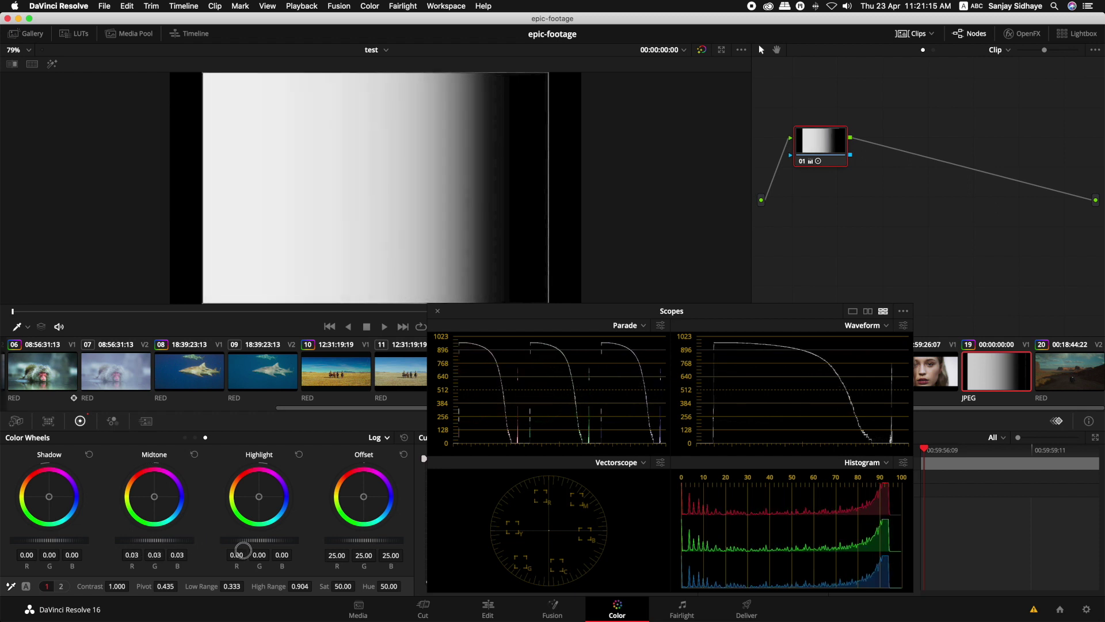
{"action": "left_click", "coordinate": [205, 587]}
{"action": "left_click_drag", "start_coordinate": [262, 587], "coordinate": [268, 587]}
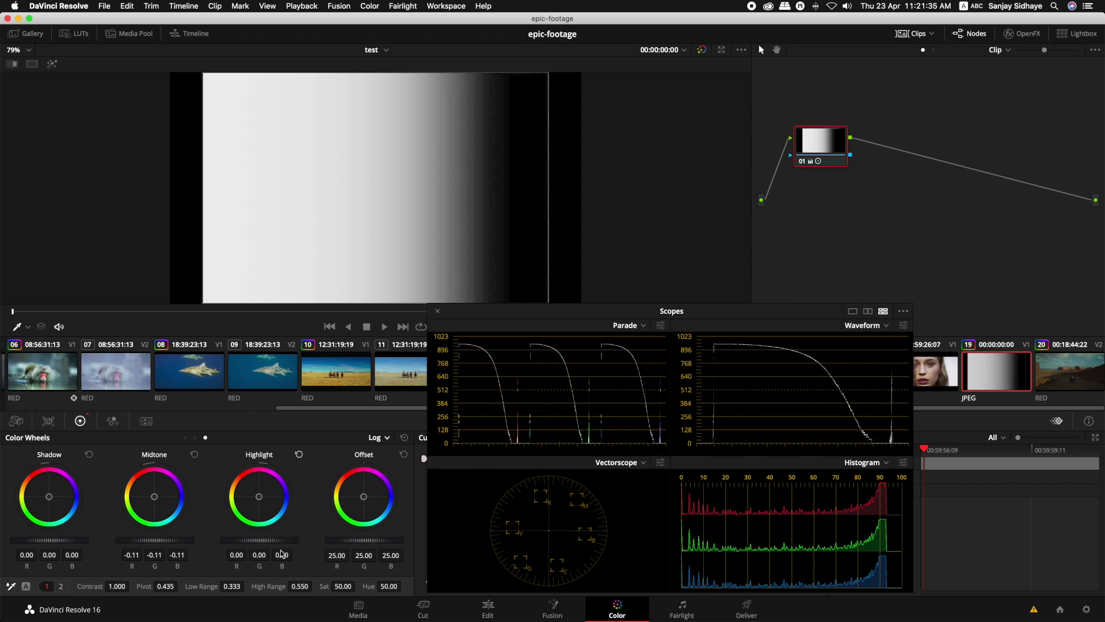
- Sweep the Log Highlight master darker and lighter against the histogram, settling at -0.12
{"action": "left_click_drag", "start_coordinate": [267, 544], "coordinate": [248, 544]}
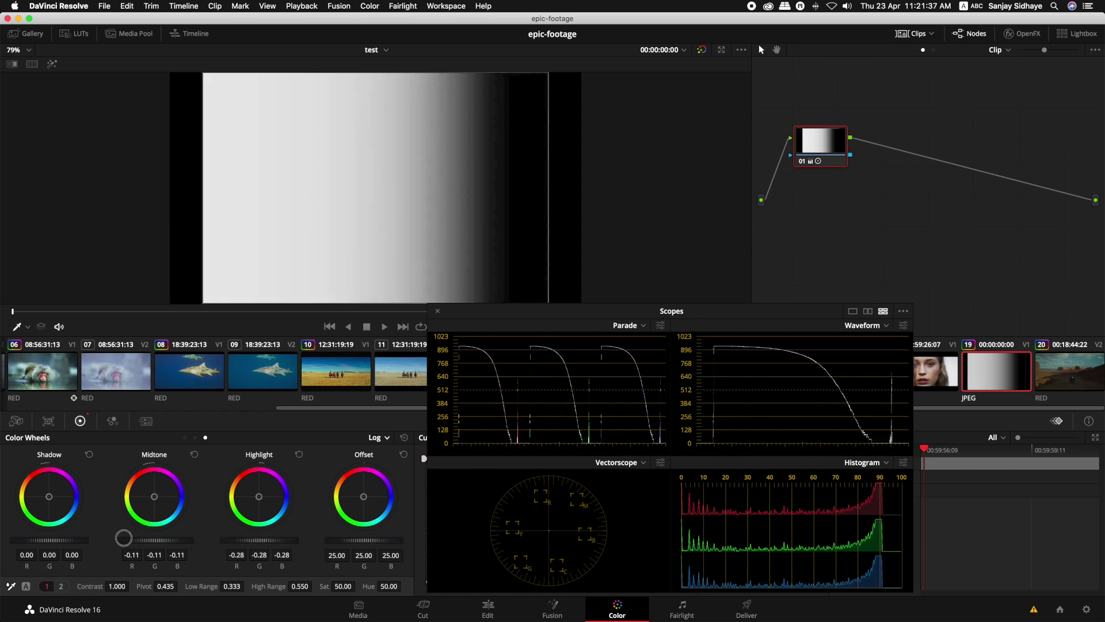
{"action": "left_click_drag", "start_coordinate": [155, 544], "coordinate": [169, 552]}
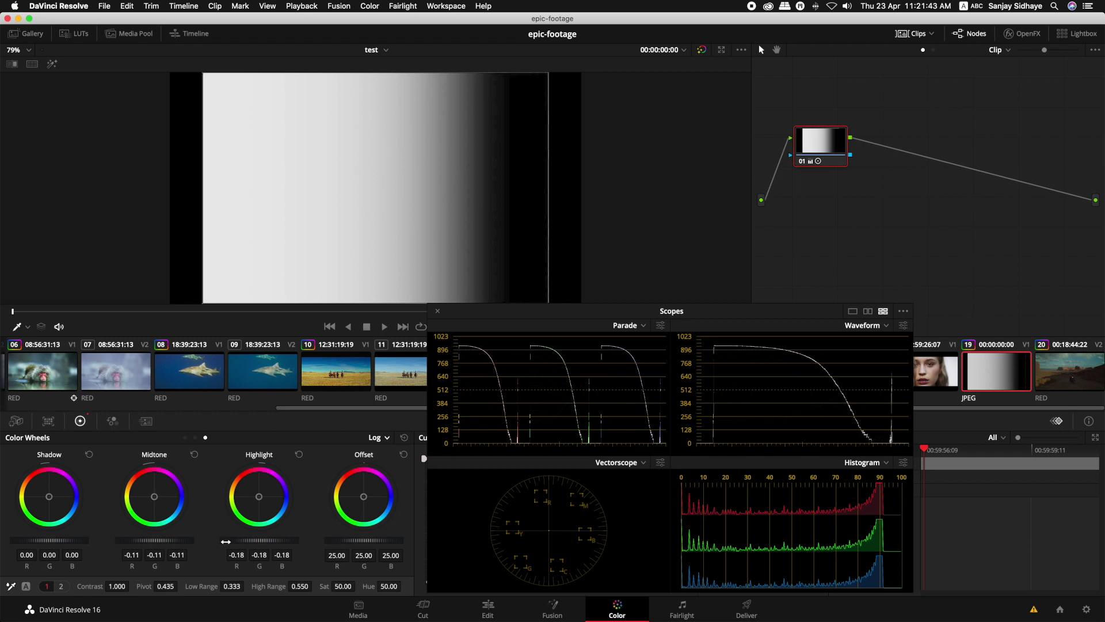
{"action": "mouse_move", "coordinate": [282, 543]}
{"action": "left_mouse_down"}
{"action": "mouse_move", "coordinate": [368, 548]}
{"action": "mouse_move", "coordinate": [138, 543]}
{"action": "mouse_move", "coordinate": [230, 541]}
{"action": "mouse_move", "coordinate": [183, 546]}
{"action": "left_mouse_up"}
{"action": "left_click_drag", "start_coordinate": [259, 544], "coordinate": [276, 544]}
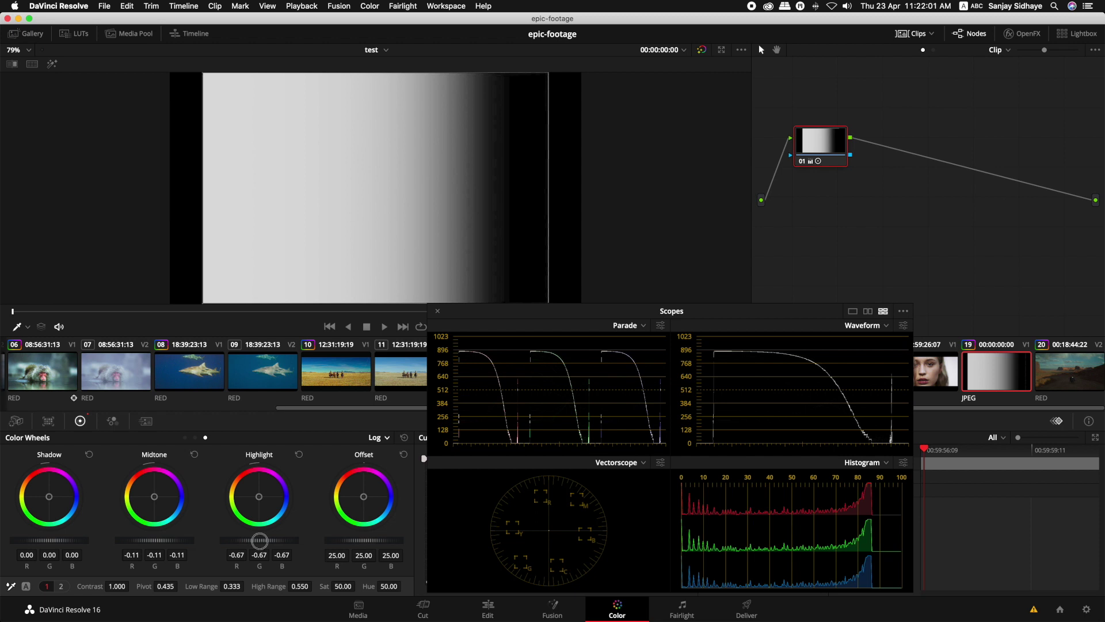
{"action": "left_click_drag", "start_coordinate": [357, 549], "coordinate": [332, 548]}
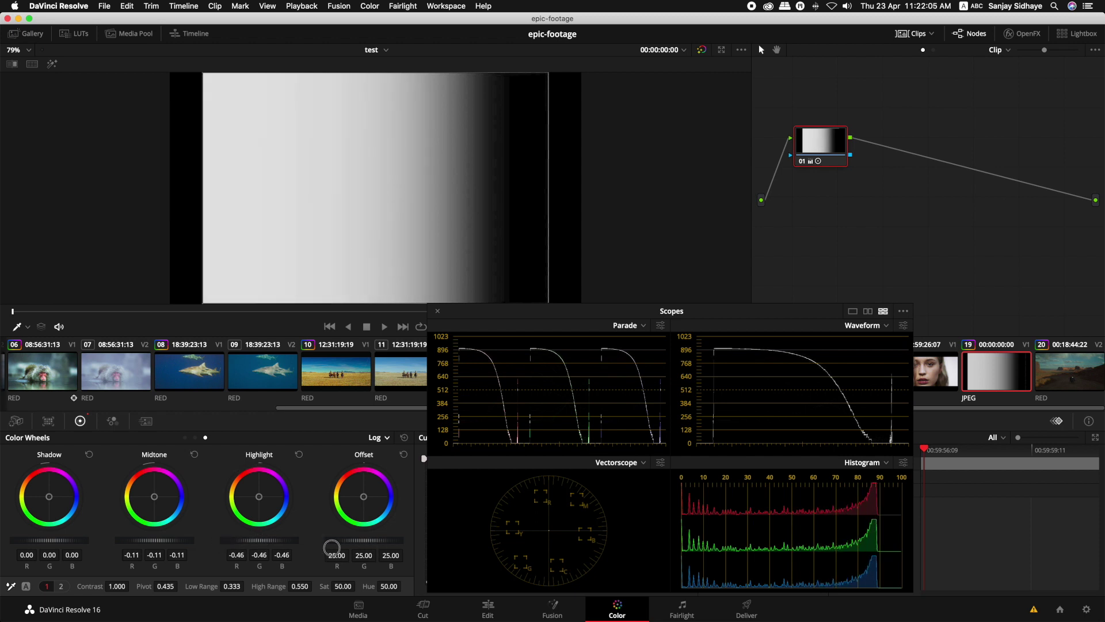
{"action": "left_click_drag", "start_coordinate": [332, 548], "coordinate": [185, 548]}
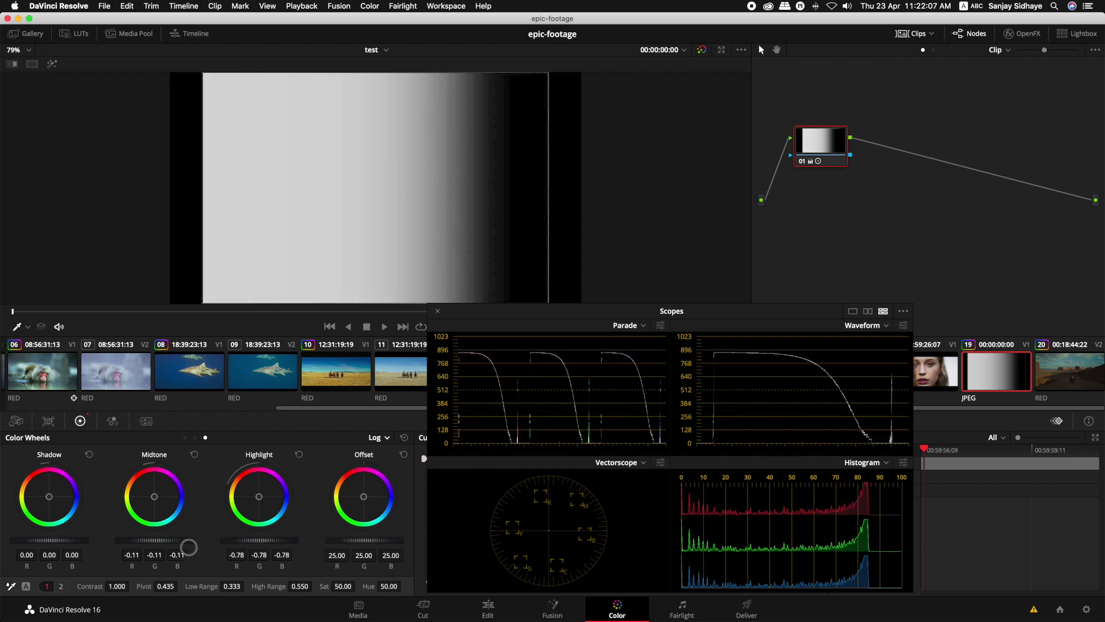
{"action": "mouse_move", "coordinate": [271, 541]}
{"action": "left_mouse_down"}
{"action": "mouse_move", "coordinate": [67, 539]}
{"action": "mouse_move", "coordinate": [495, 548]}
{"action": "mouse_move", "coordinate": [288, 545]}
{"action": "left_mouse_up"}
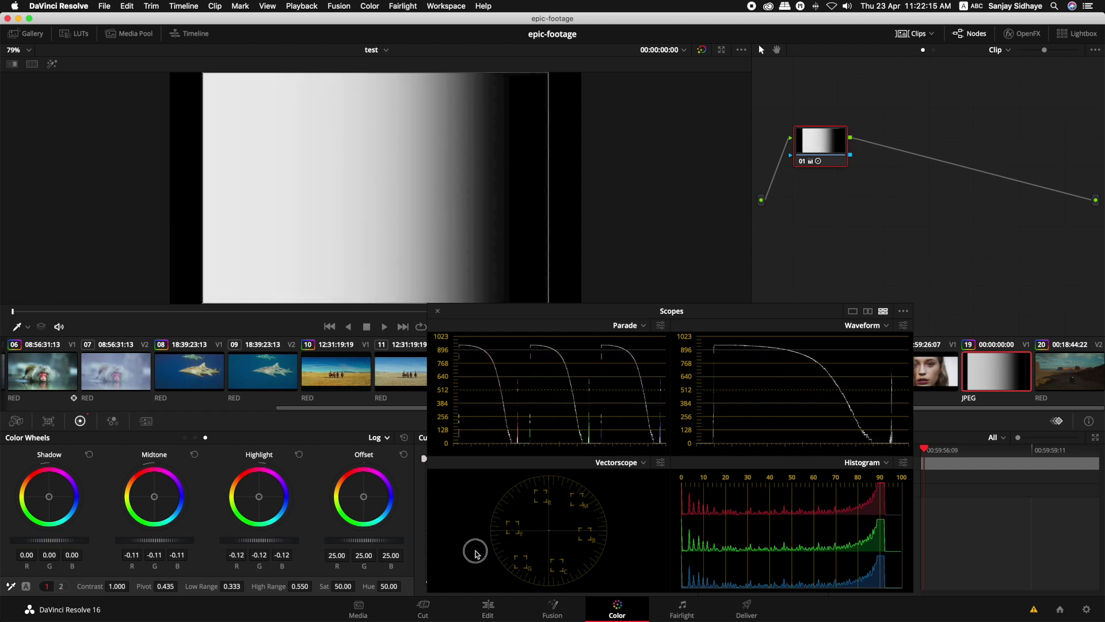
- Zero the Highlight wheel and sweep the Offset master, ending at 12.10 on all channels
{"action": "left_click", "coordinate": [298, 456]}
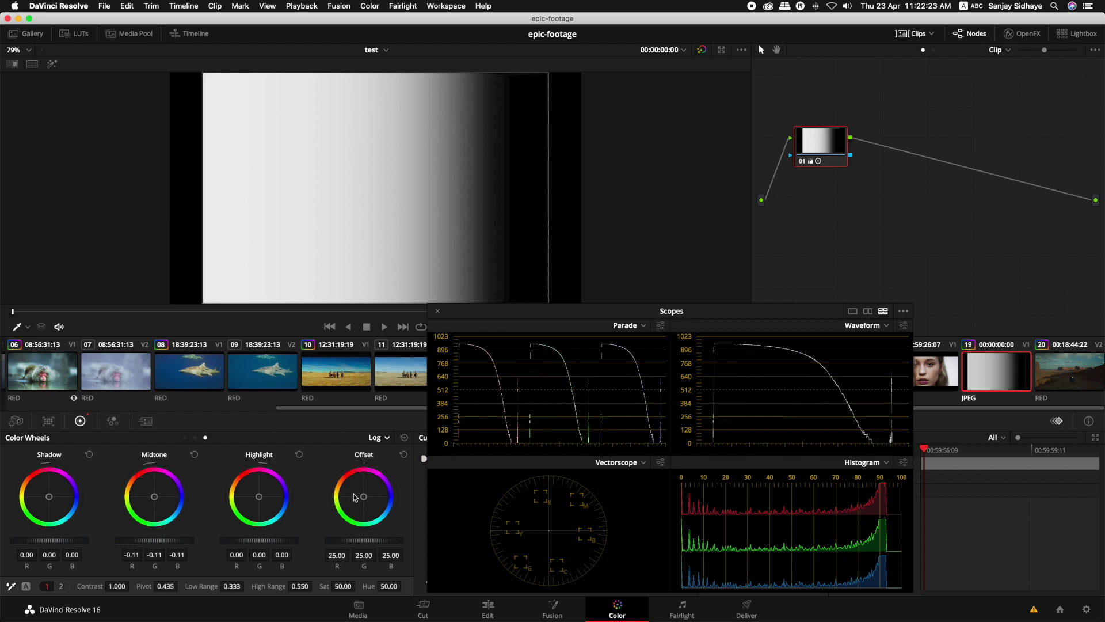
{"action": "mouse_move", "coordinate": [348, 545]}
{"action": "left_mouse_down"}
{"action": "mouse_move", "coordinate": [194, 538]}
{"action": "mouse_move", "coordinate": [407, 544]}
{"action": "mouse_move", "coordinate": [79, 540]}
{"action": "left_mouse_up"}
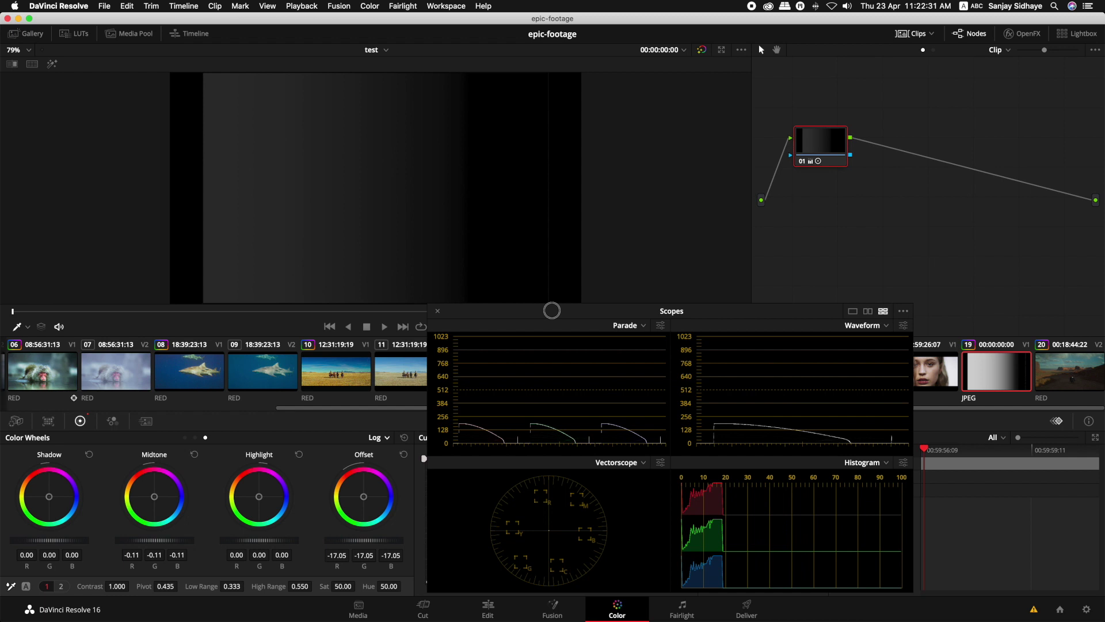
{"action": "mouse_move", "coordinate": [551, 310]}
{"action": "left_mouse_down"}
{"action": "mouse_move", "coordinate": [953, 326]}
{"action": "mouse_move", "coordinate": [398, 545]}
{"action": "left_mouse_up"}
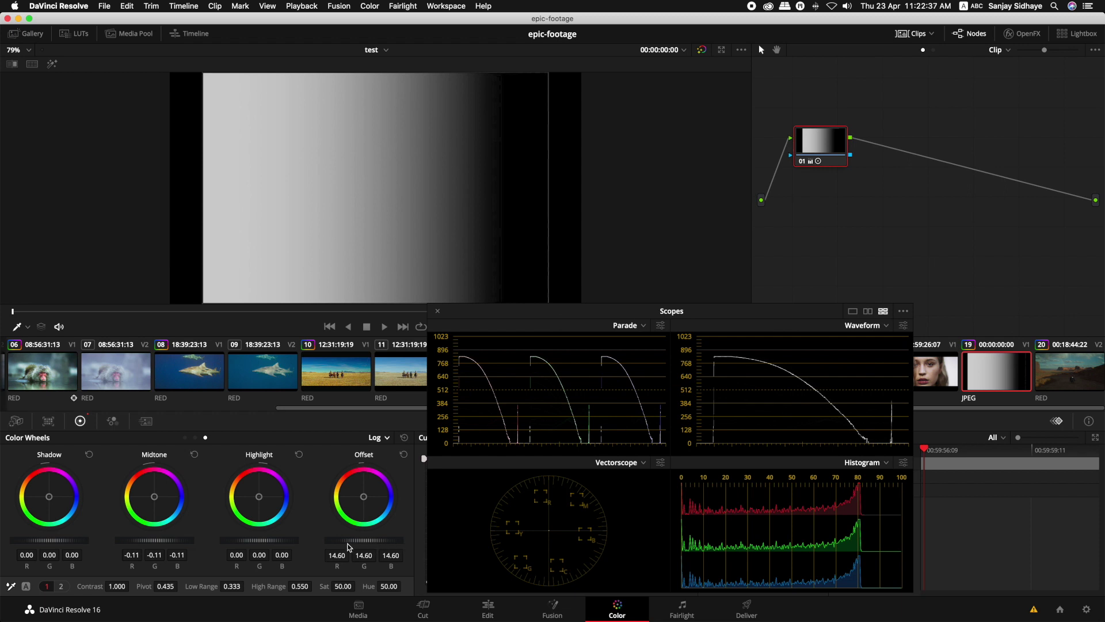
{"action": "left_click_drag", "start_coordinate": [344, 541], "coordinate": [483, 547]}
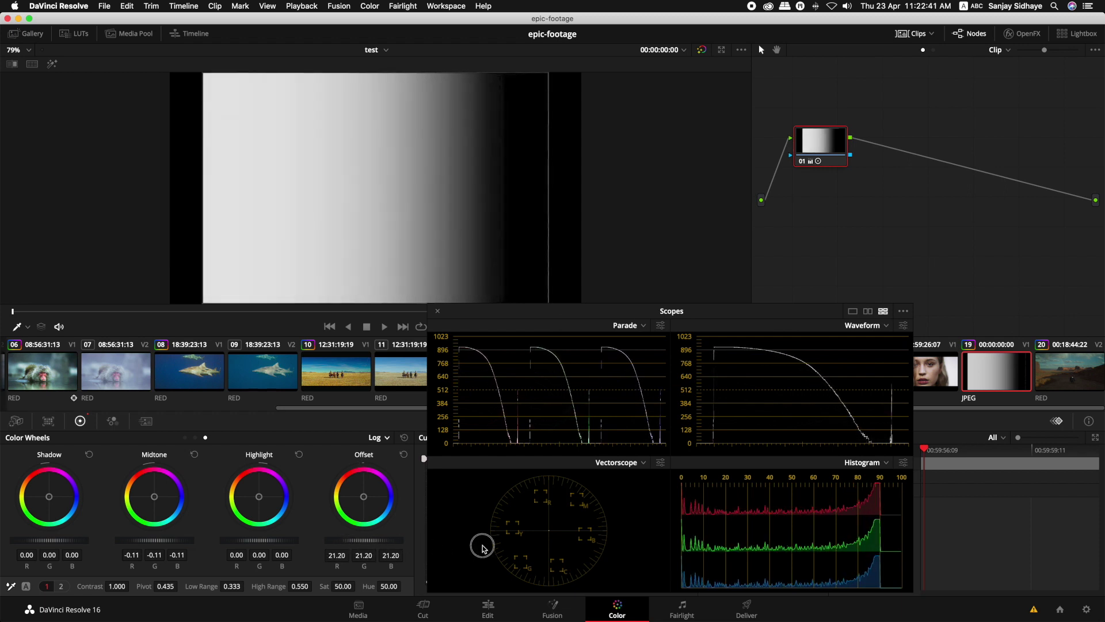
{"action": "mouse_move", "coordinate": [482, 547]}
{"action": "left_mouse_down"}
{"action": "mouse_move", "coordinate": [266, 547]}
{"action": "mouse_move", "coordinate": [364, 549]}
{"action": "left_mouse_up"}
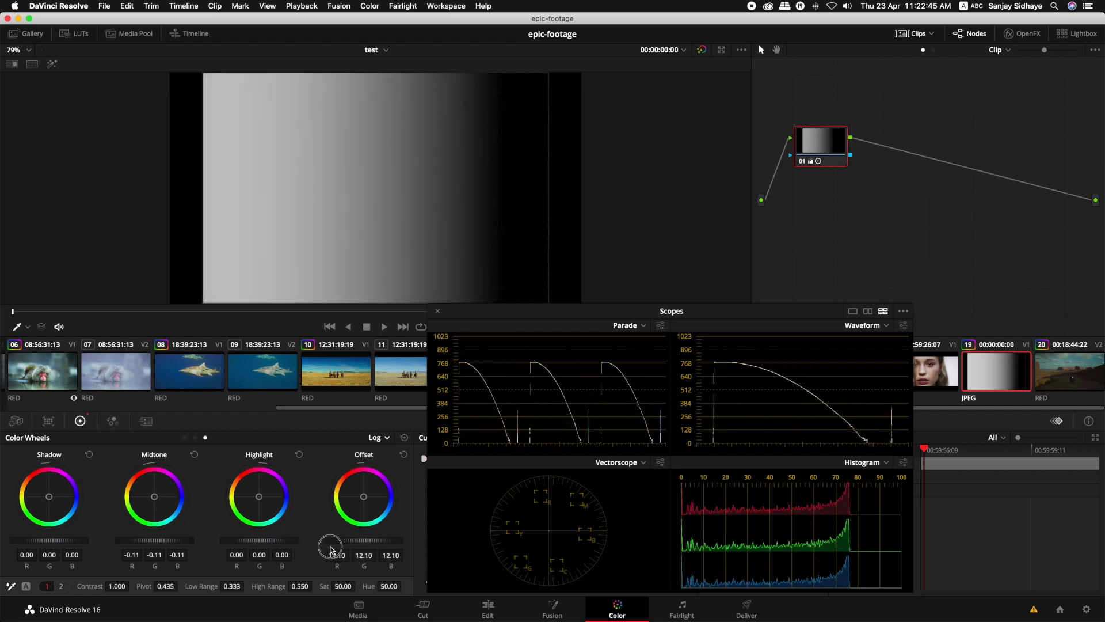